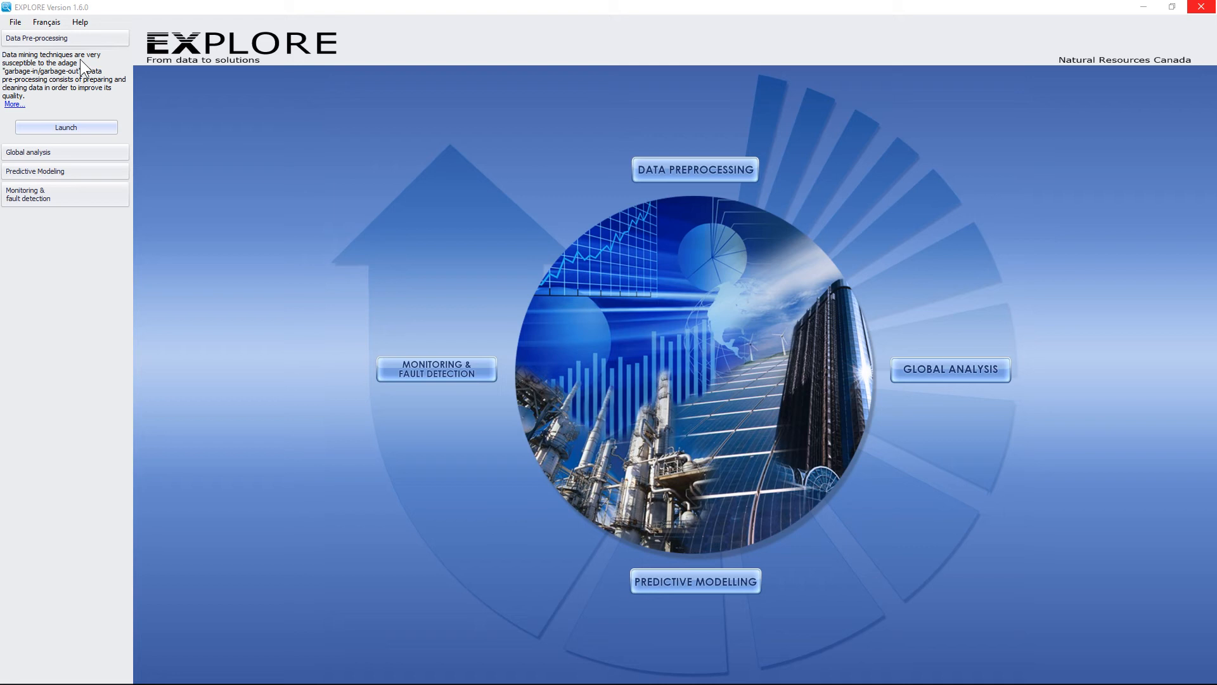
Step: Start a new EXPLORE project named BLRB
{"action": "left_click", "coordinate": [17, 21]}
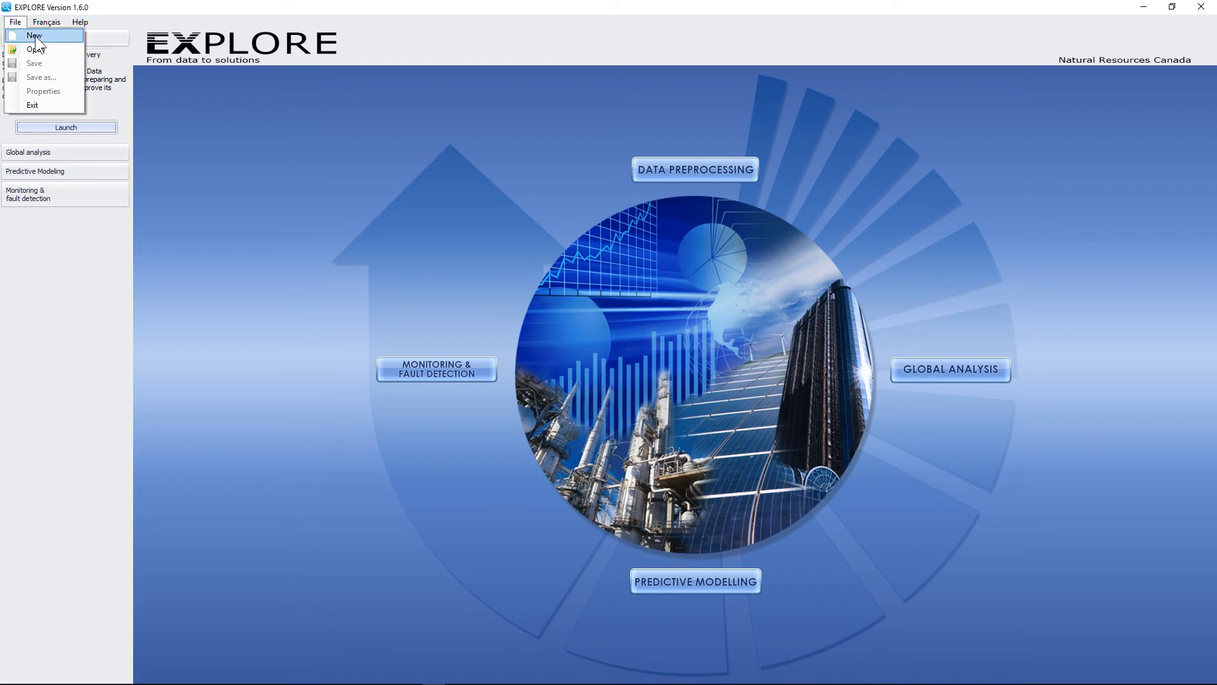
{"action": "left_click", "coordinate": [36, 36]}
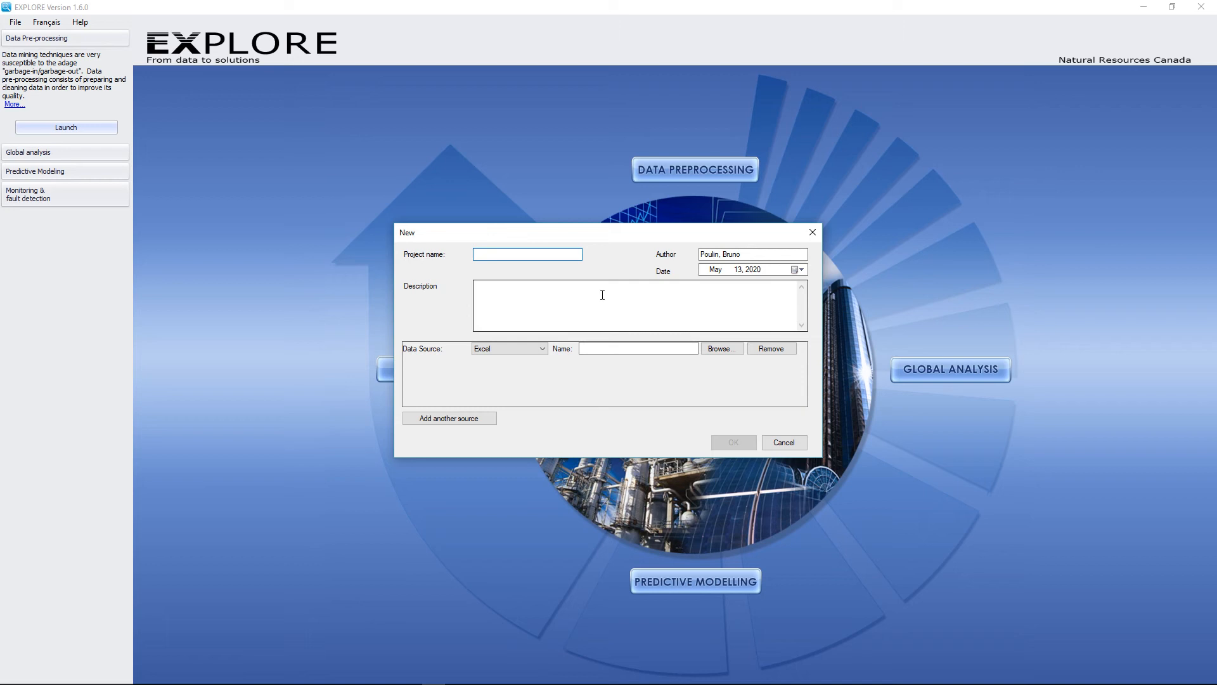
{"action": "type", "text": "BLRB"}
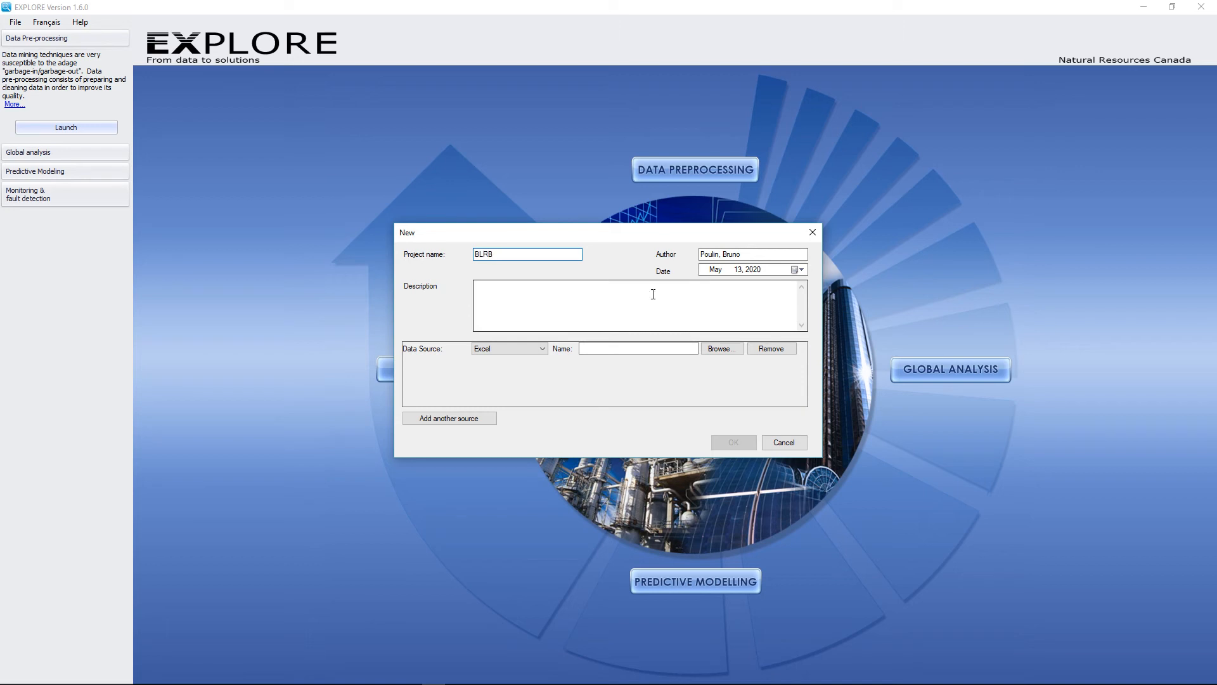
Step: Use Chaudiere-BLRB - Detection.xls as the Excel data source and import its Data worksheet
{"action": "left_click", "coordinate": [634, 348]}
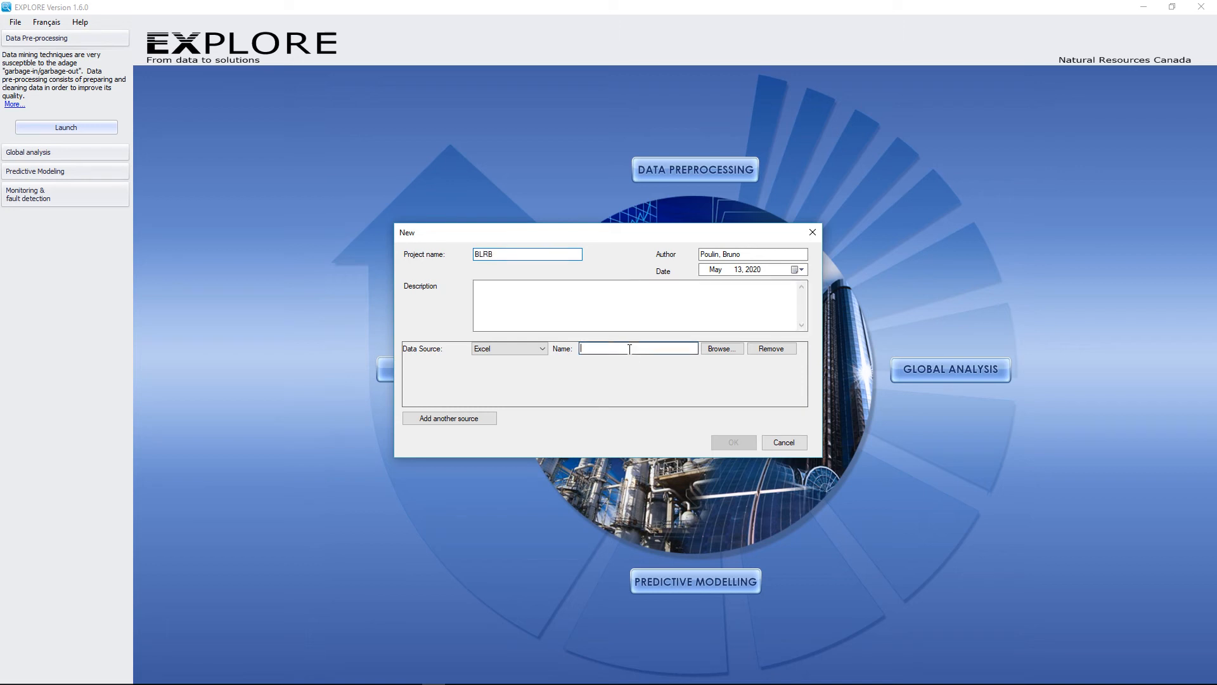
{"action": "left_click", "coordinate": [722, 348]}
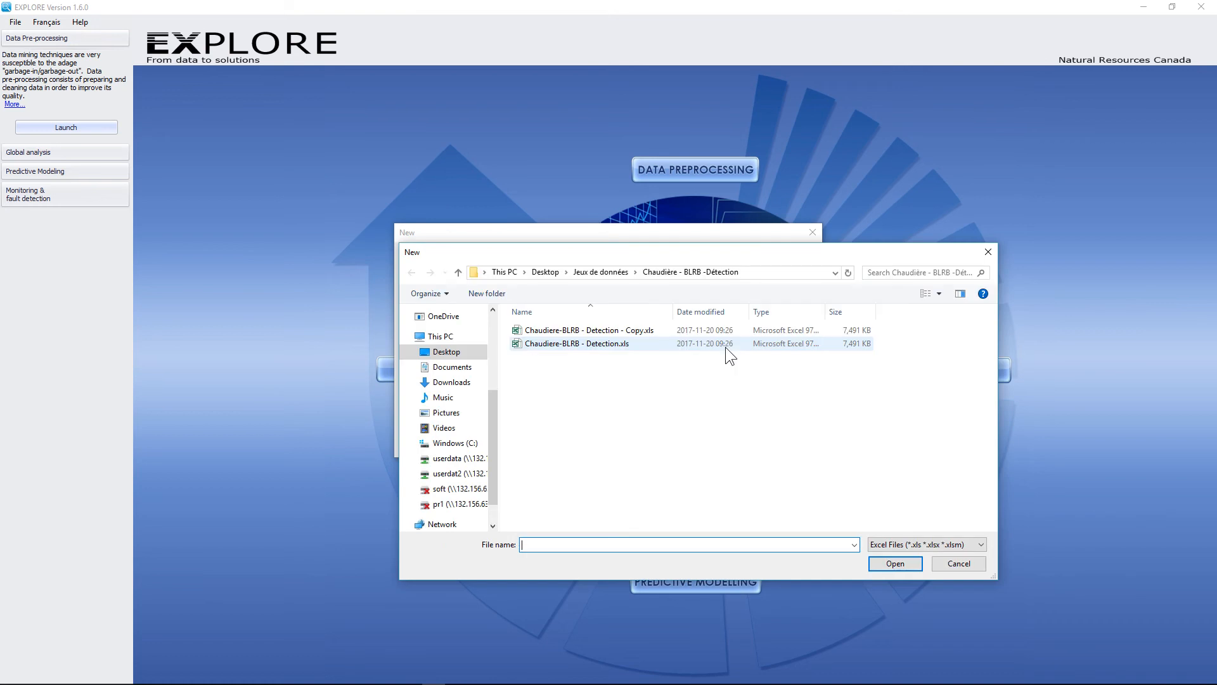
{"action": "left_click", "coordinate": [545, 343]}
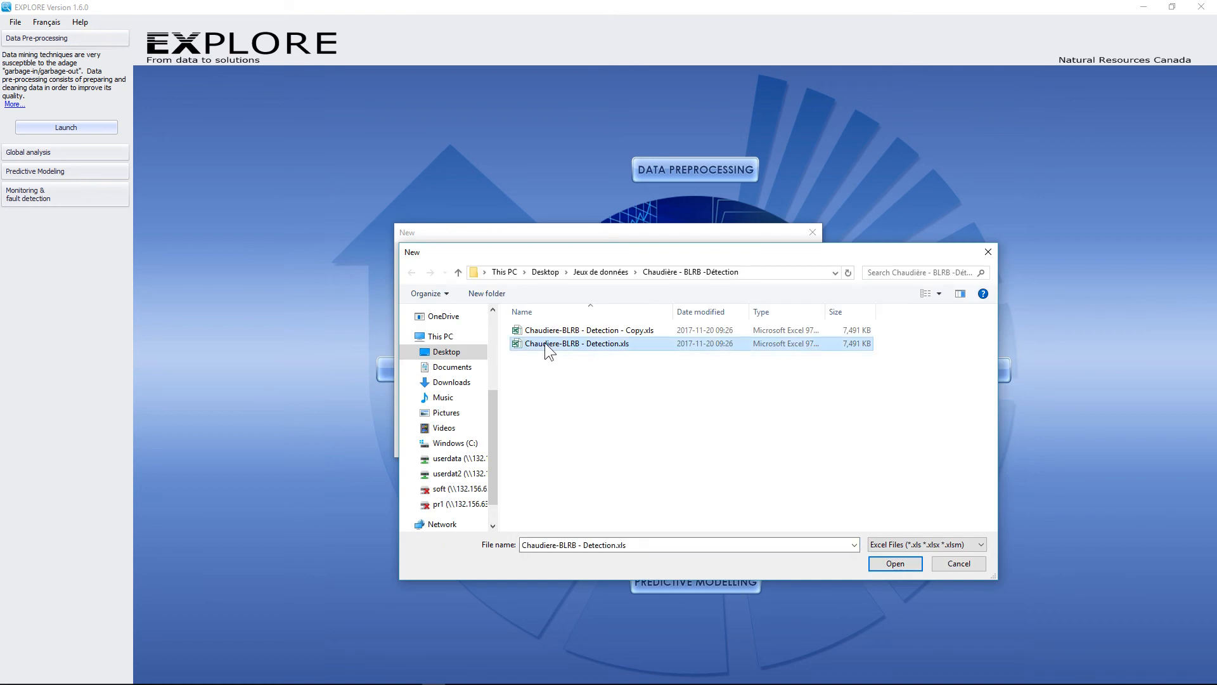
{"action": "double_click", "coordinate": [545, 343]}
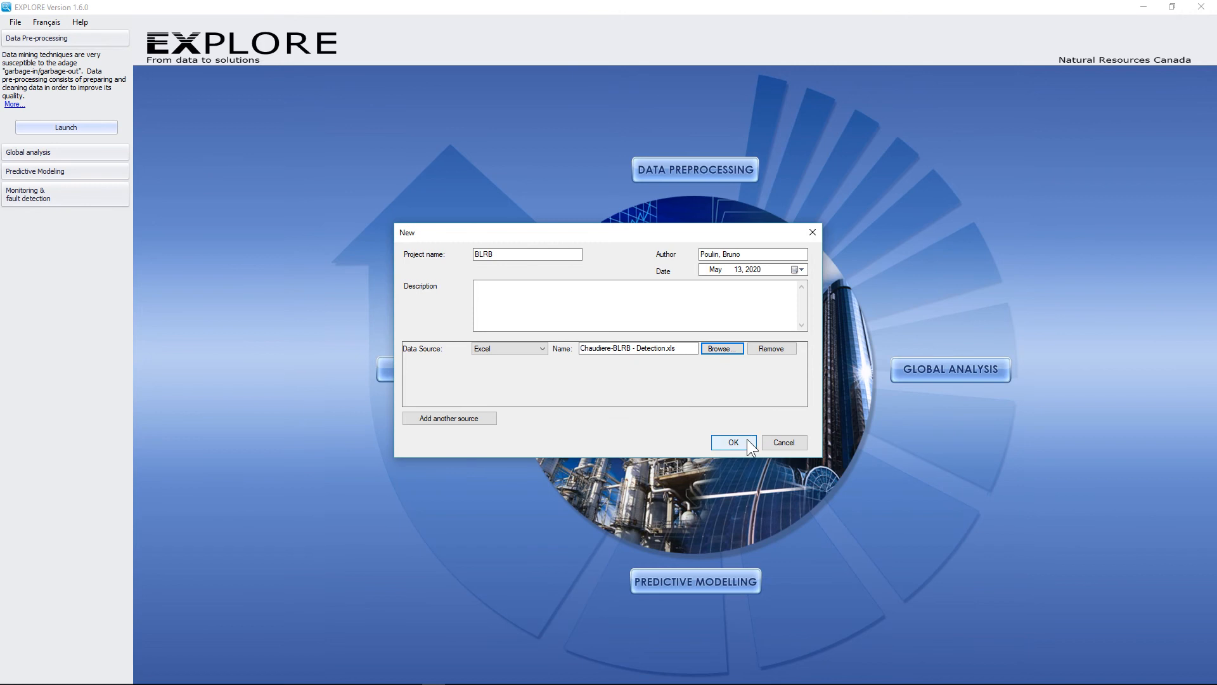
{"action": "left_click", "coordinate": [539, 347]}
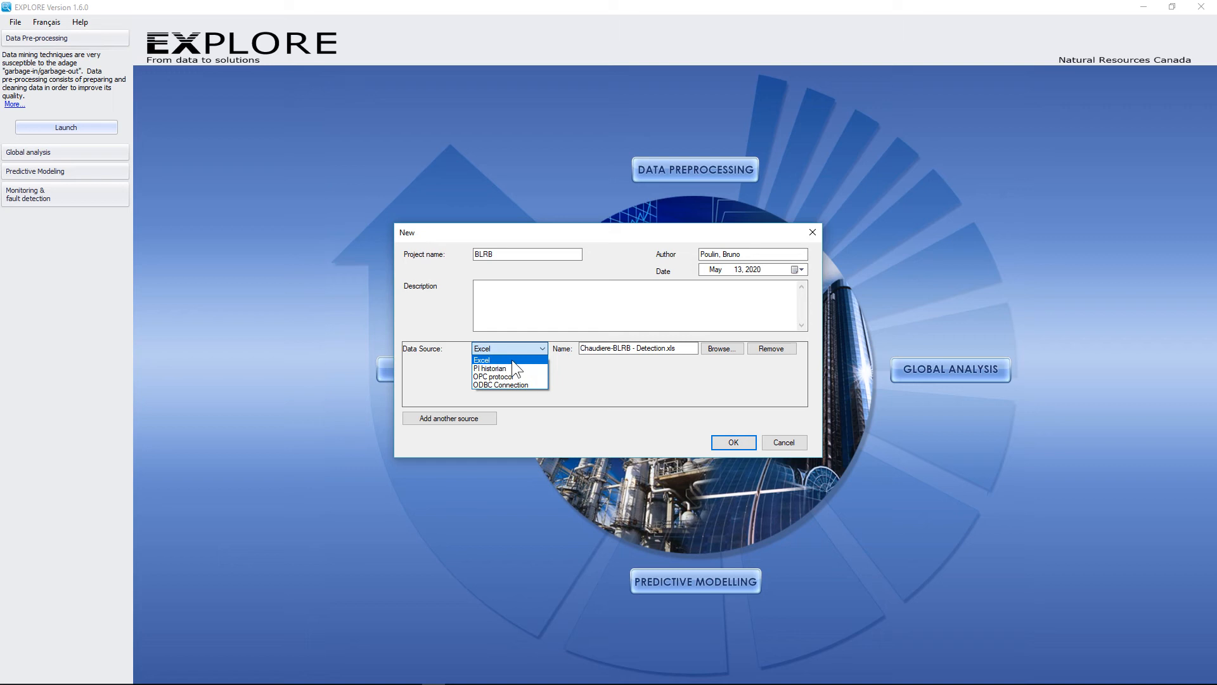
{"action": "left_click", "coordinate": [533, 352]}
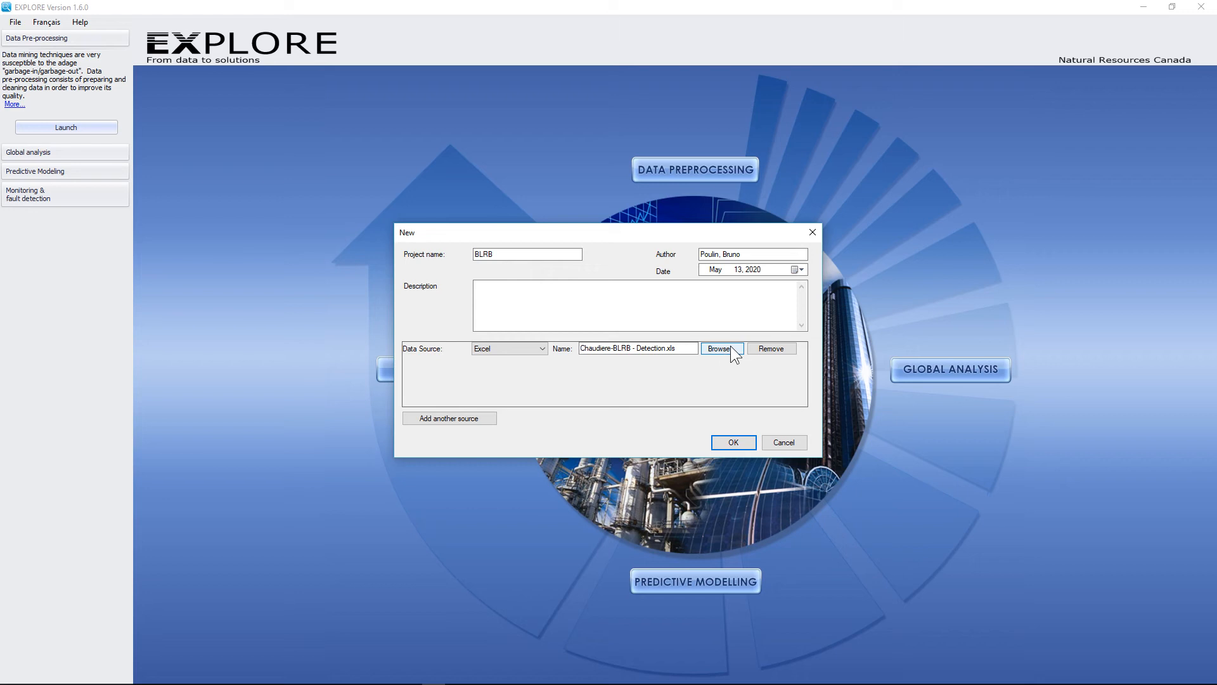
{"action": "left_click", "coordinate": [731, 444]}
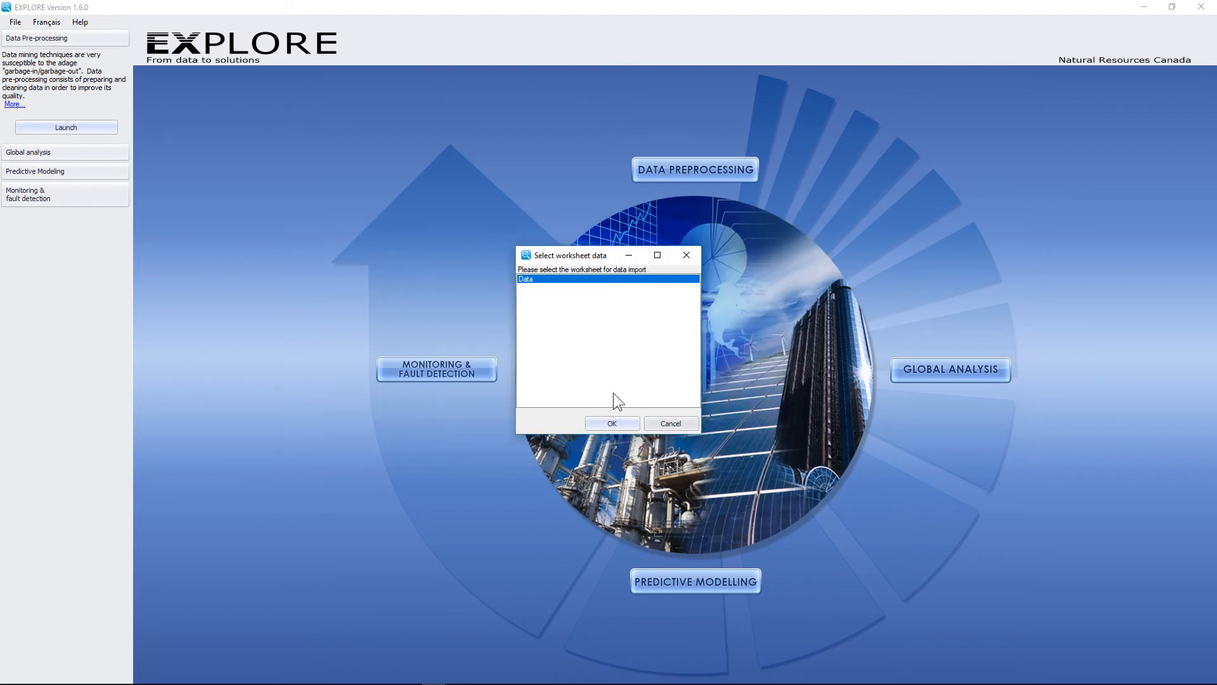
{"action": "left_click", "coordinate": [612, 425]}
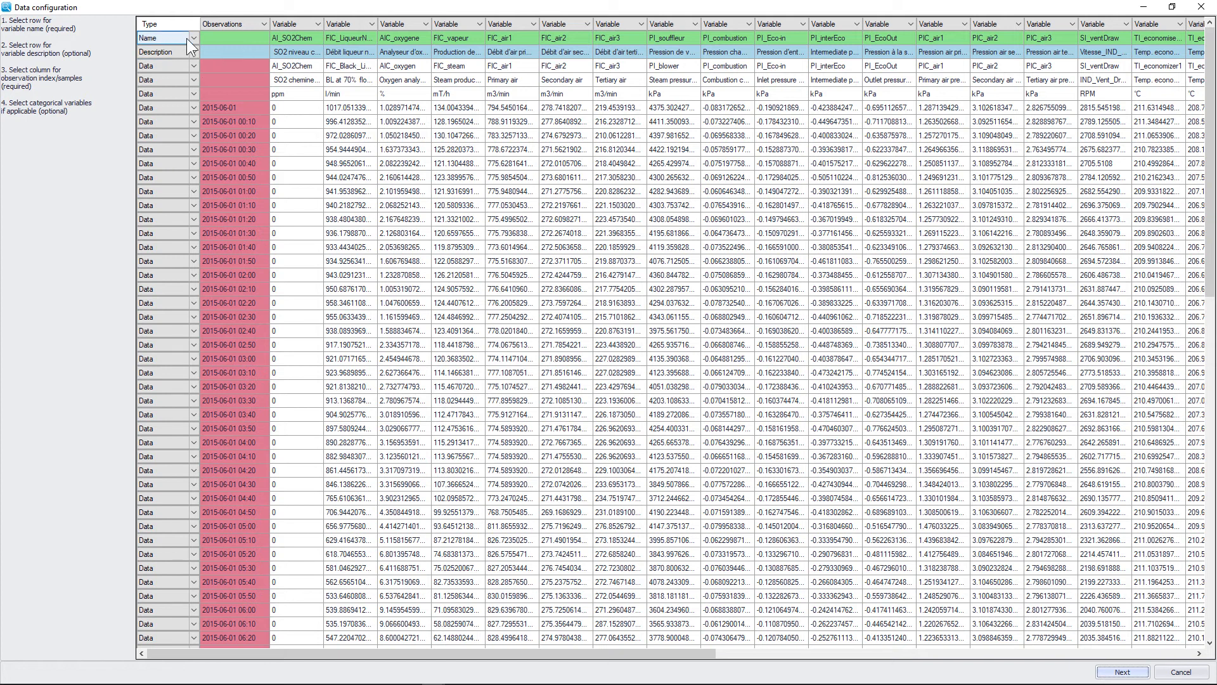
Step: Make the third header row hold variable names and the other header rows descriptions
{"action": "left_click", "coordinate": [177, 79]}
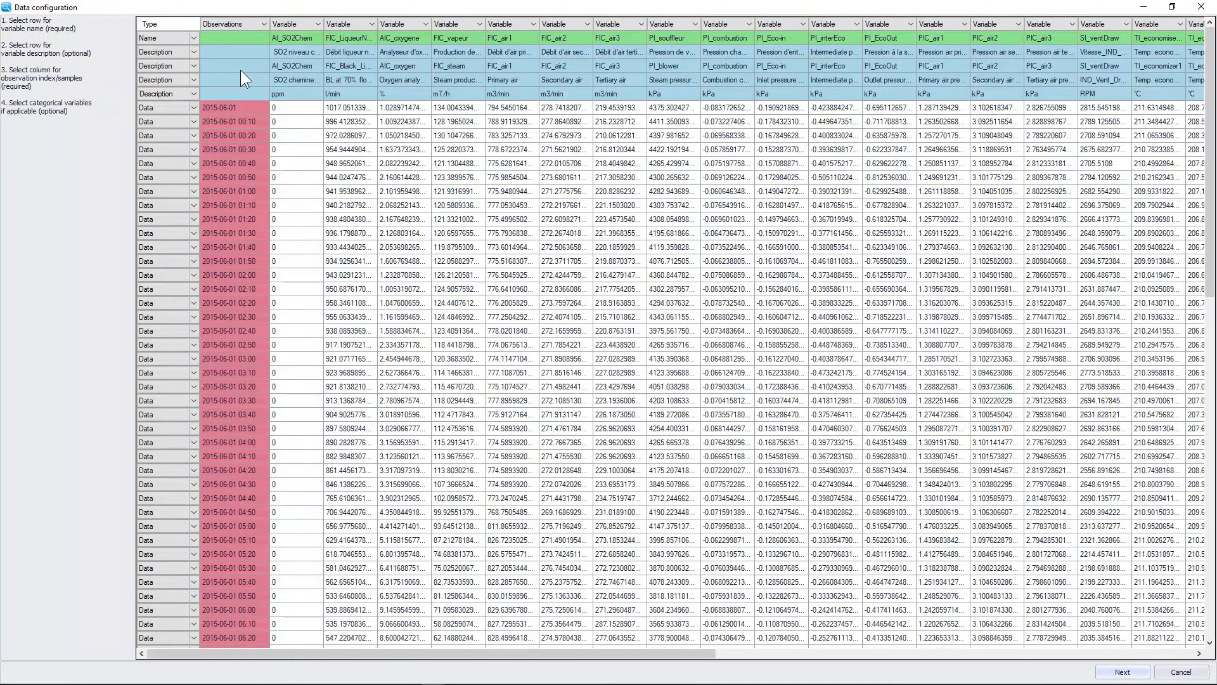
{"action": "left_click", "coordinate": [163, 65]}
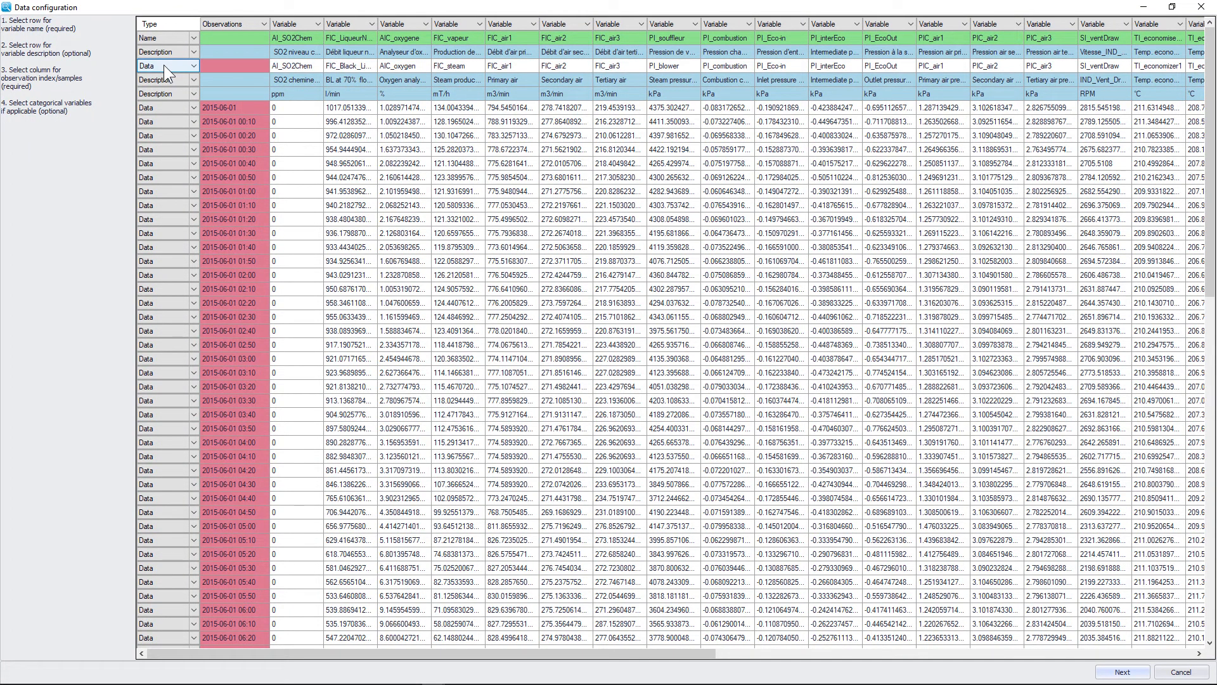
{"action": "left_click", "coordinate": [163, 65]}
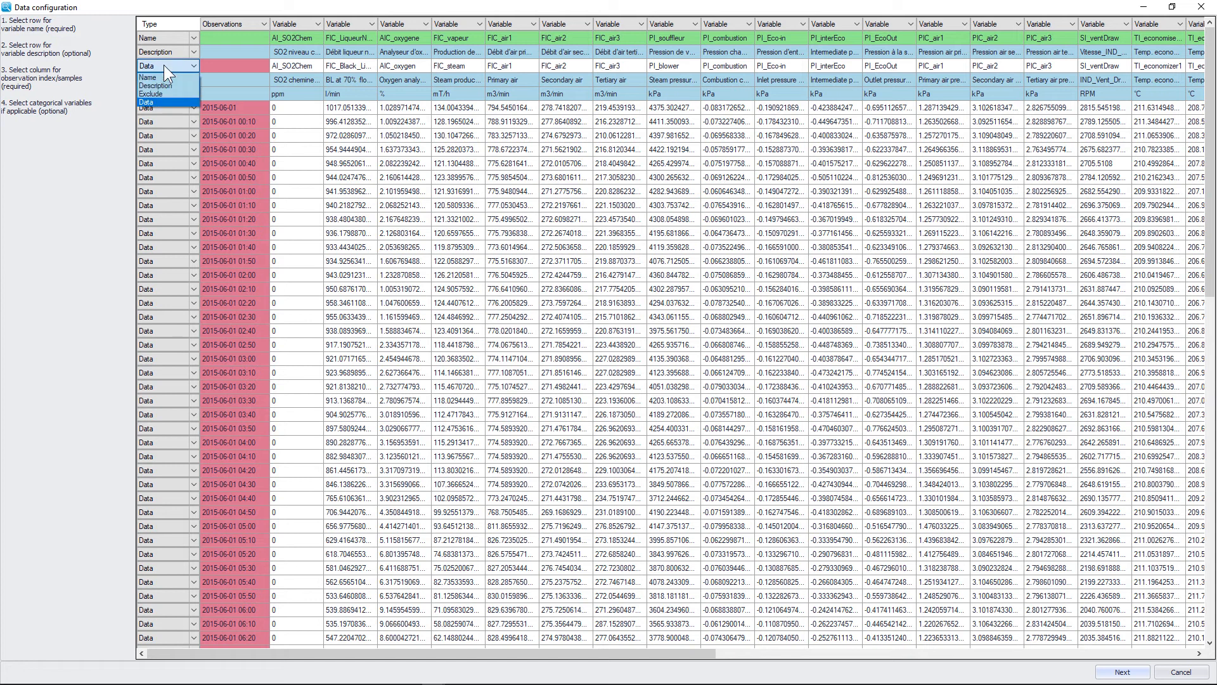
{"action": "left_click", "coordinate": [164, 65]}
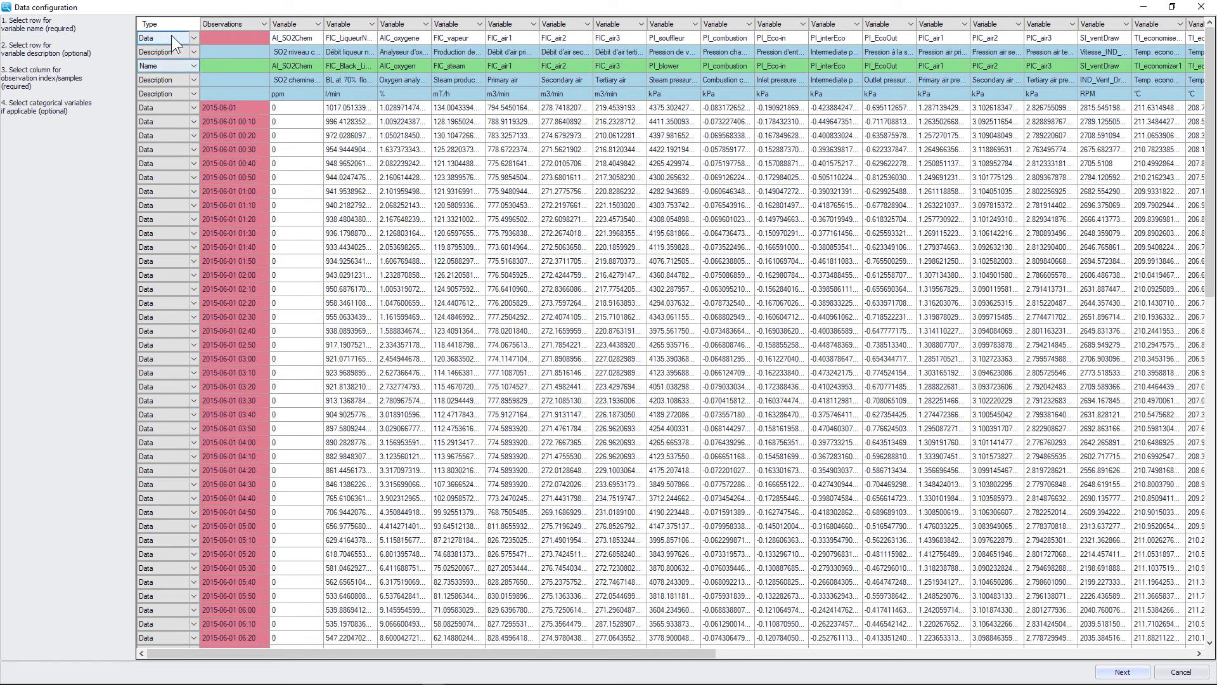
{"action": "left_click", "coordinate": [182, 39]}
{"action": "scroll", "coordinate": [181, 38], "scroll_direction": "down", "scroll_amount": 1}
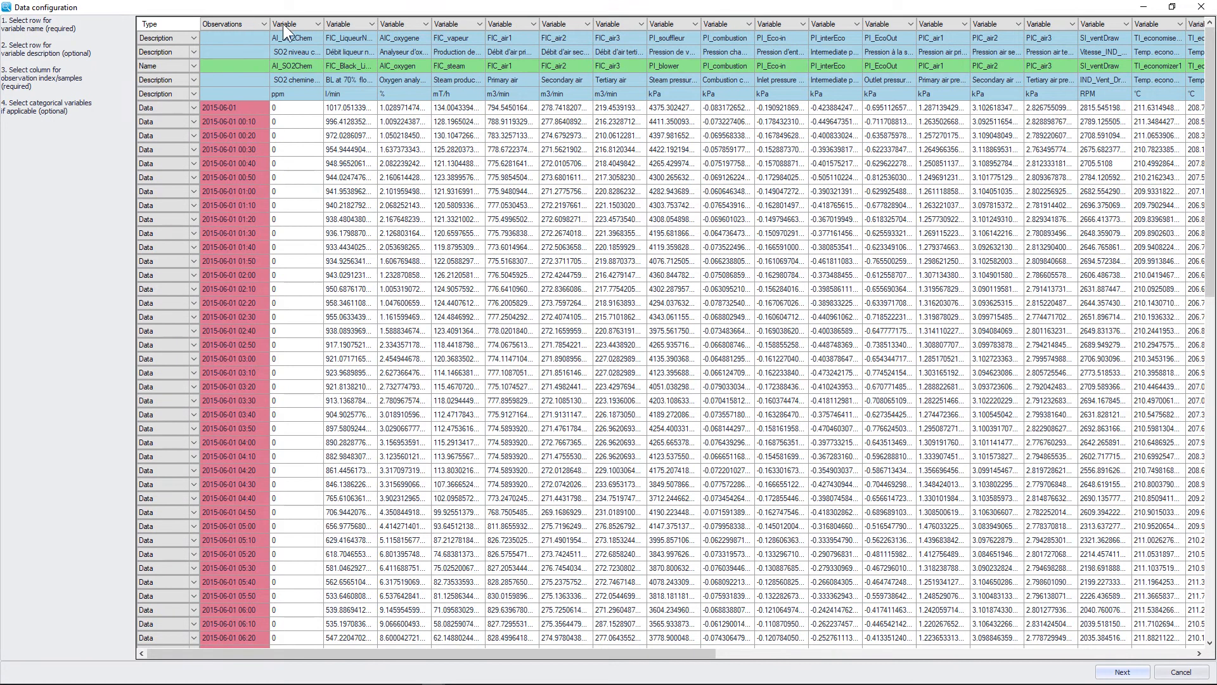
Step: Keep the AI_SO2Chem column typed as a variable and finish the data configuration
{"action": "left_click", "coordinate": [316, 24]}
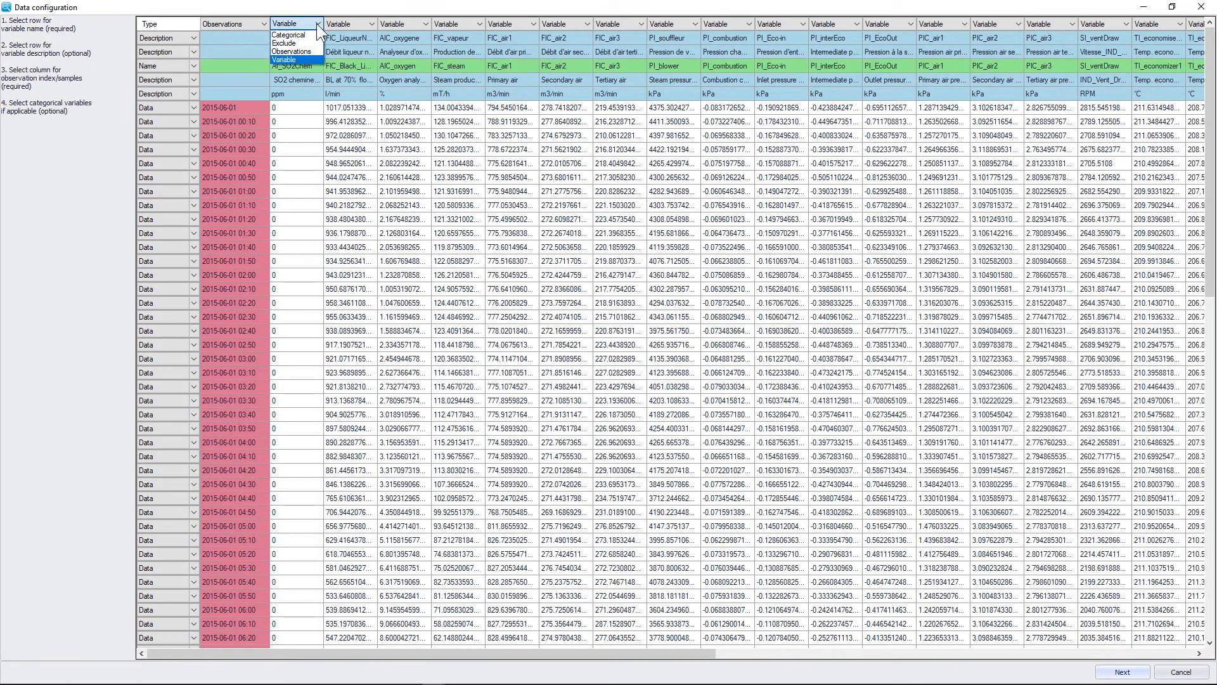
{"action": "left_click", "coordinate": [314, 23]}
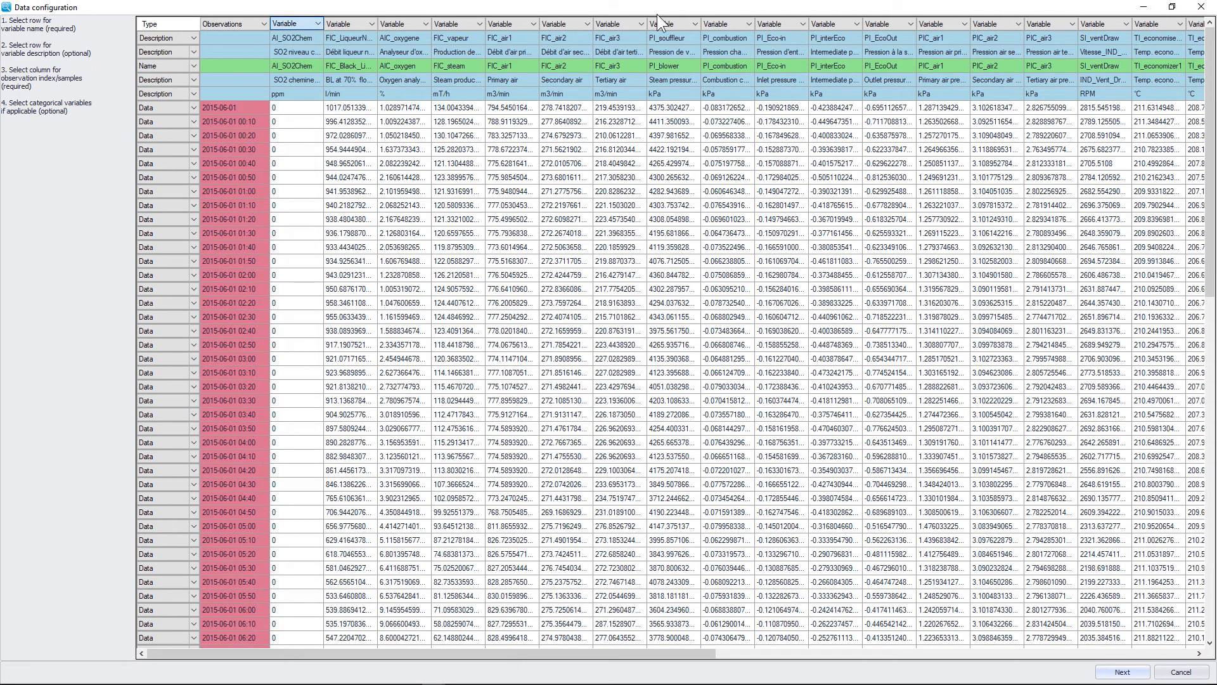
{"action": "left_click", "coordinate": [318, 25]}
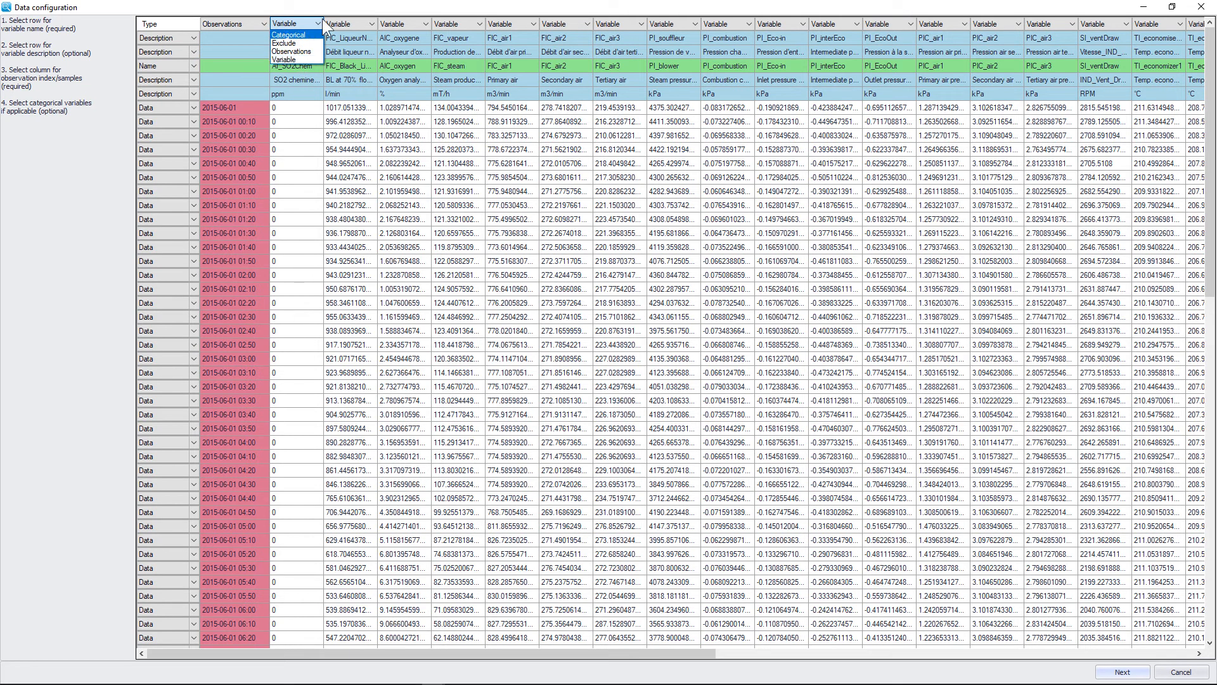
{"action": "left_click", "coordinate": [399, 3]}
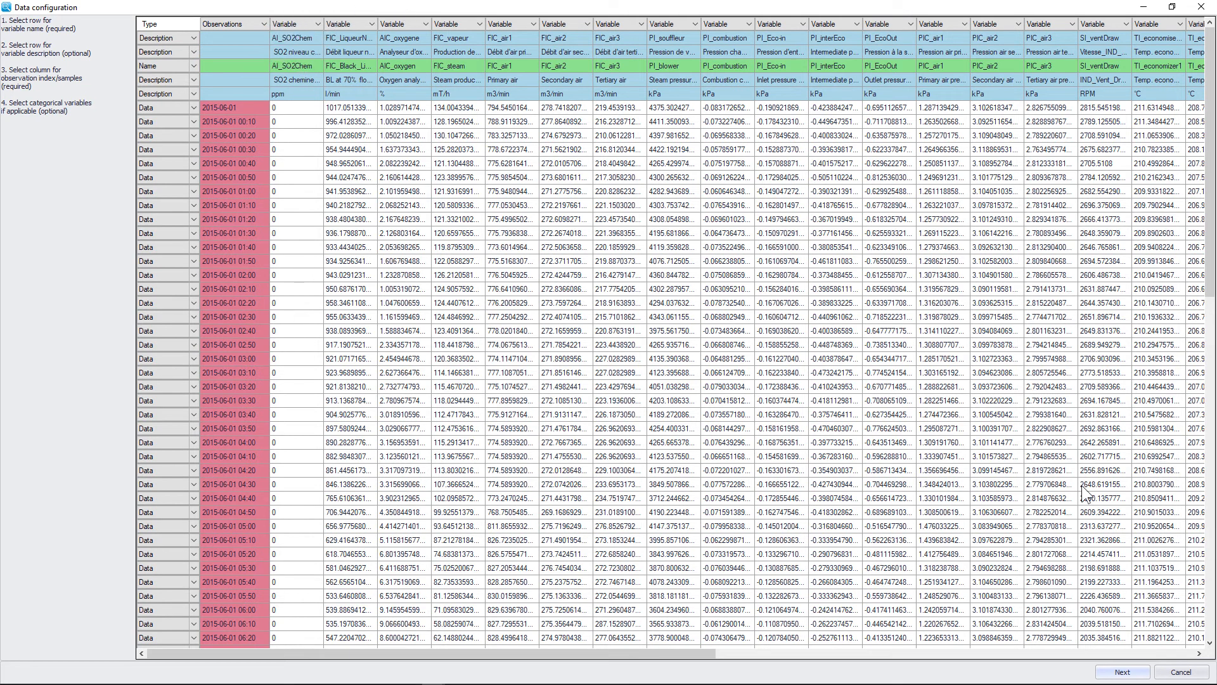
{"action": "left_click", "coordinate": [1123, 673]}
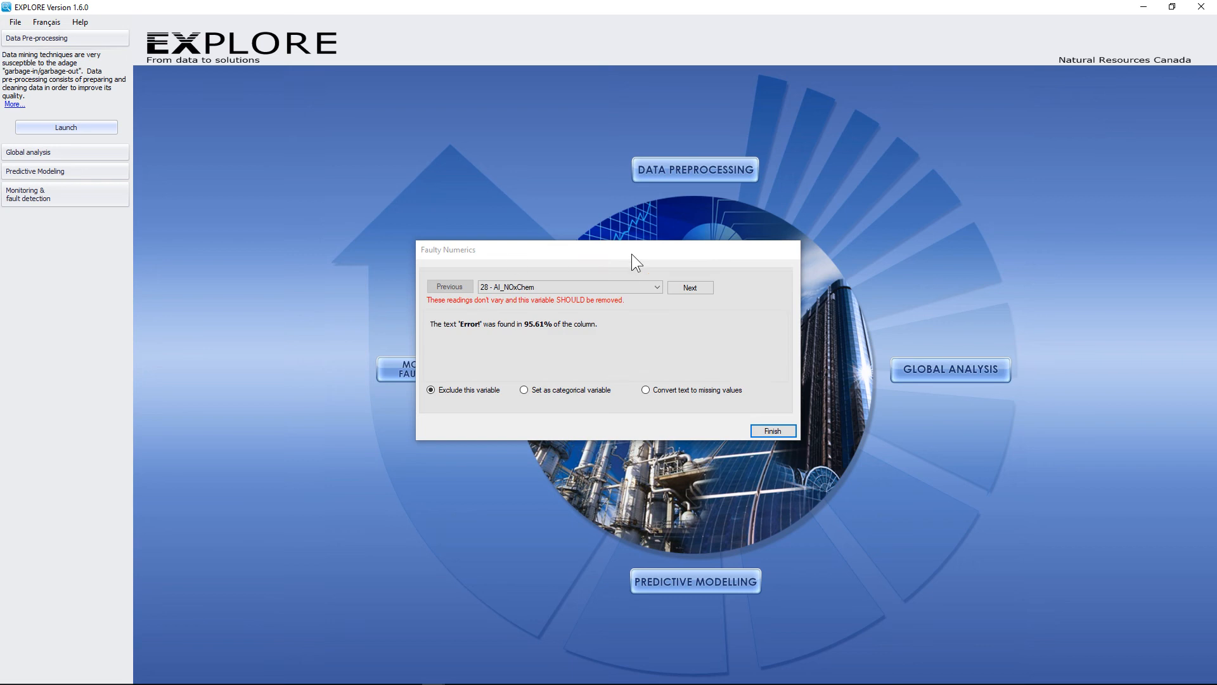
Step: Exclude AI_NOxChem, set Team as categorical, and load the BLRB dataset
{"action": "left_click_drag", "start_coordinate": [632, 254], "coordinate": [589, 107]}
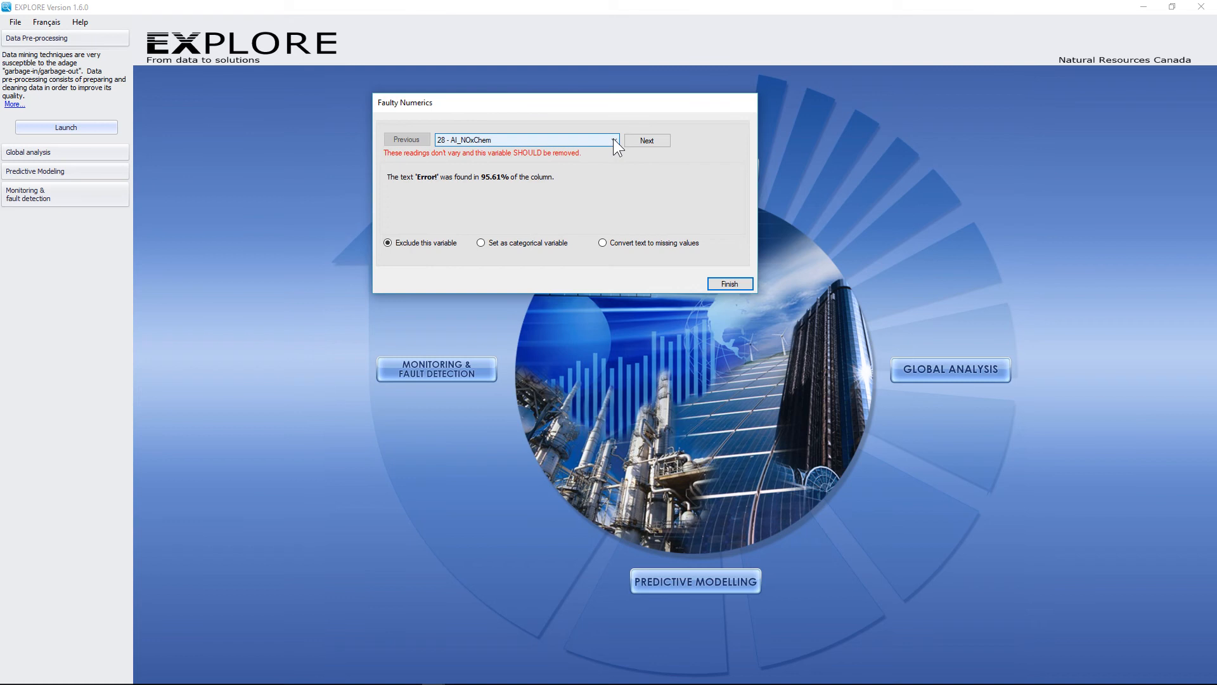
{"action": "left_click", "coordinate": [653, 140]}
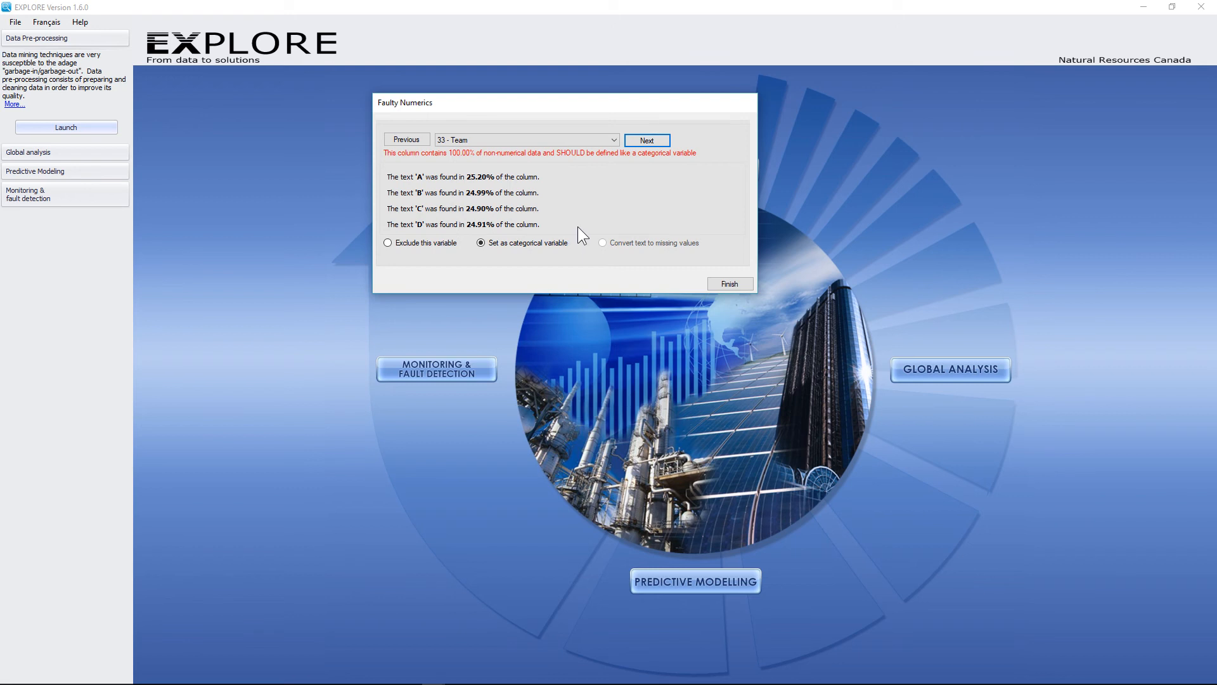
{"action": "left_click", "coordinate": [731, 283]}
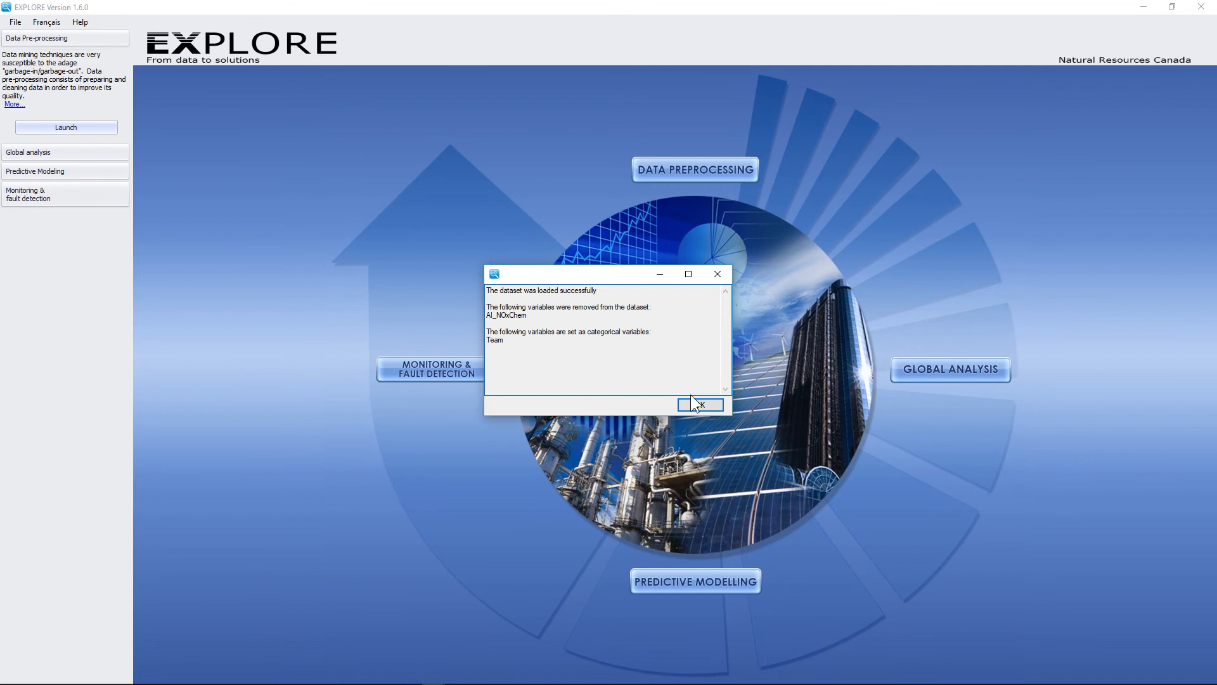
{"action": "left_click", "coordinate": [700, 405]}
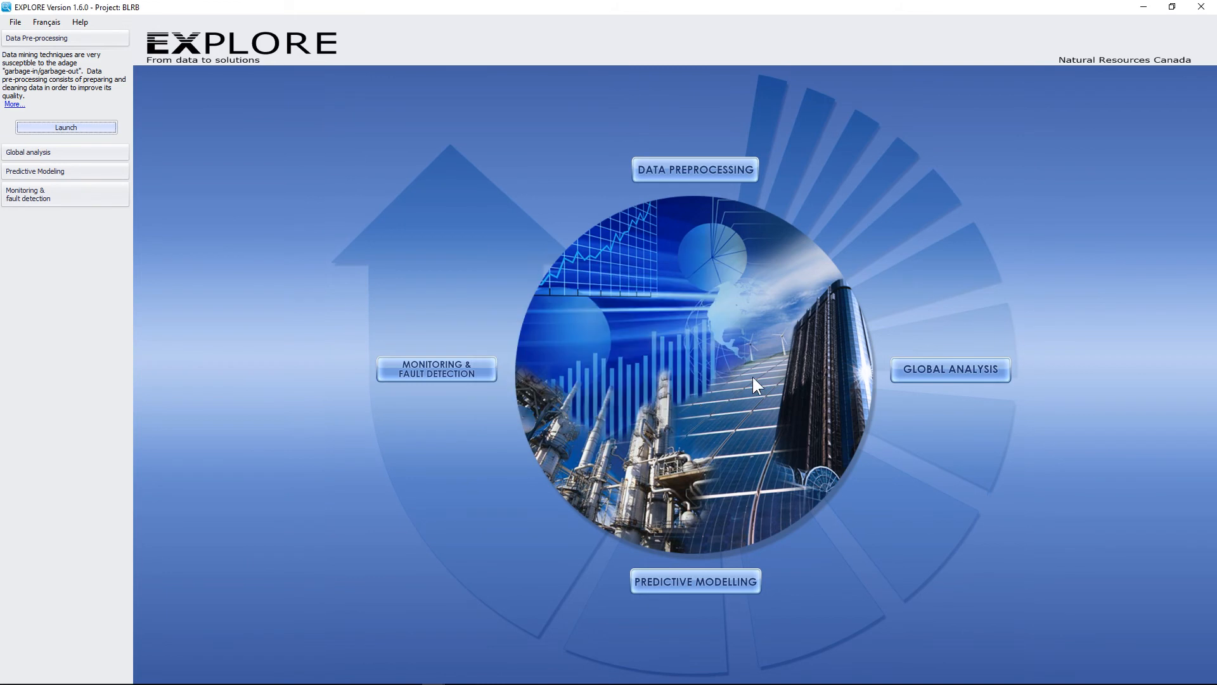
Step: Review the AI_SO2Chem time plot in global data removal, then move on to FIC_Black_Liquor
{"action": "left_click", "coordinate": [699, 175]}
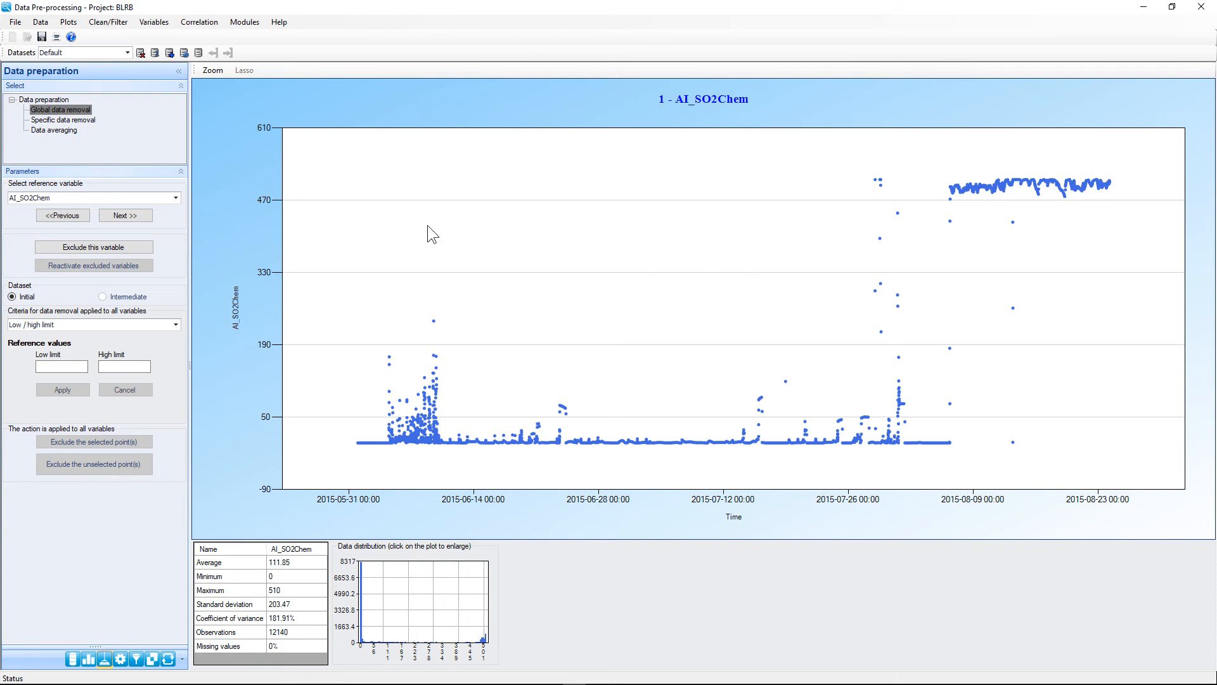
{"action": "left_click", "coordinate": [138, 217]}
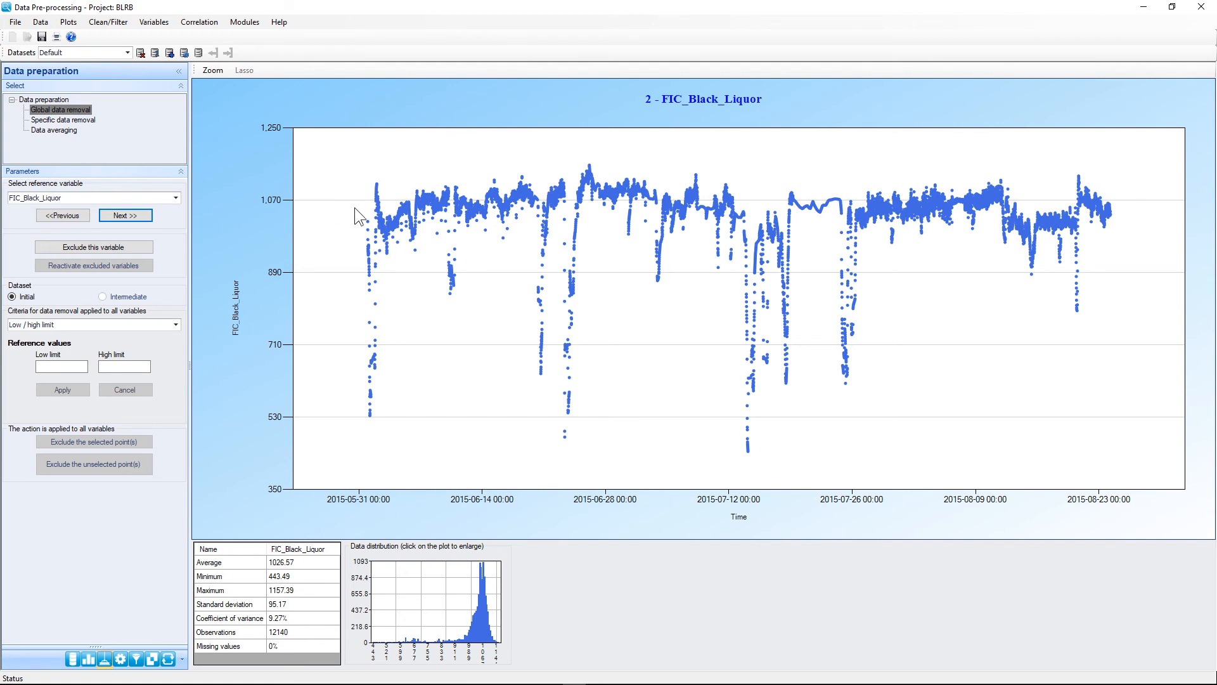
Step: Lasso and exclude the low FIC_Black_Liquor dips, leaving 10733 observations
{"action": "mouse_move", "coordinate": [367, 208]}
{"action": "left_mouse_down"}
{"action": "mouse_move", "coordinate": [370, 238]}
{"action": "mouse_move", "coordinate": [406, 242]}
{"action": "mouse_move", "coordinate": [607, 229]}
{"action": "mouse_move", "coordinate": [1015, 249]}
{"action": "mouse_move", "coordinate": [1136, 268]}
{"action": "mouse_move", "coordinate": [1032, 442]}
{"action": "mouse_move", "coordinate": [702, 476]}
{"action": "mouse_move", "coordinate": [303, 392]}
{"action": "left_mouse_up"}
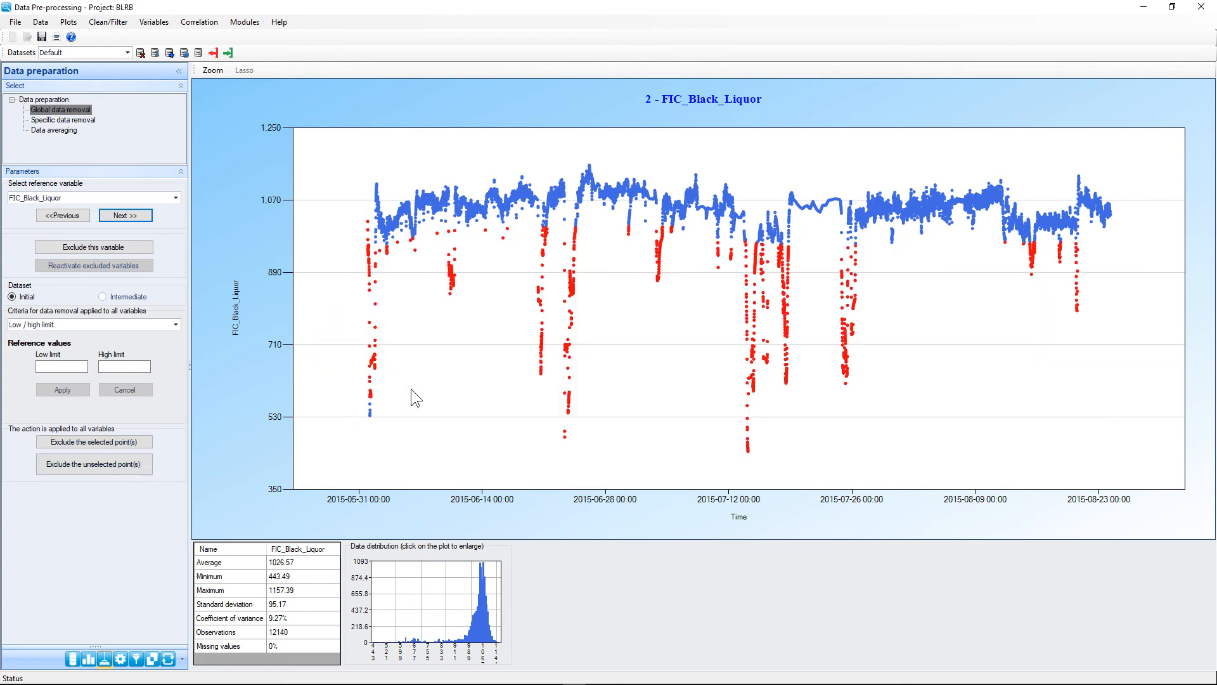
{"action": "mouse_move", "coordinate": [411, 389]}
{"action": "left_mouse_down"}
{"action": "mouse_move", "coordinate": [329, 408]}
{"action": "mouse_move", "coordinate": [437, 456]}
{"action": "left_mouse_up"}
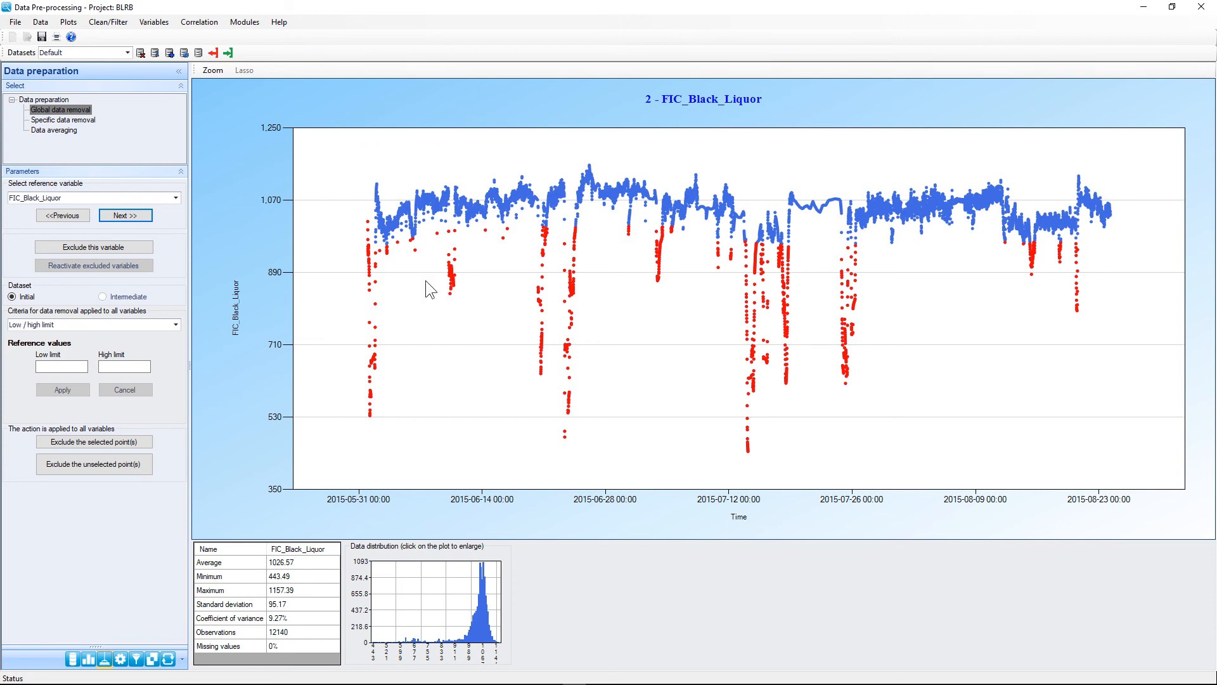
{"action": "left_click", "coordinate": [93, 442]}
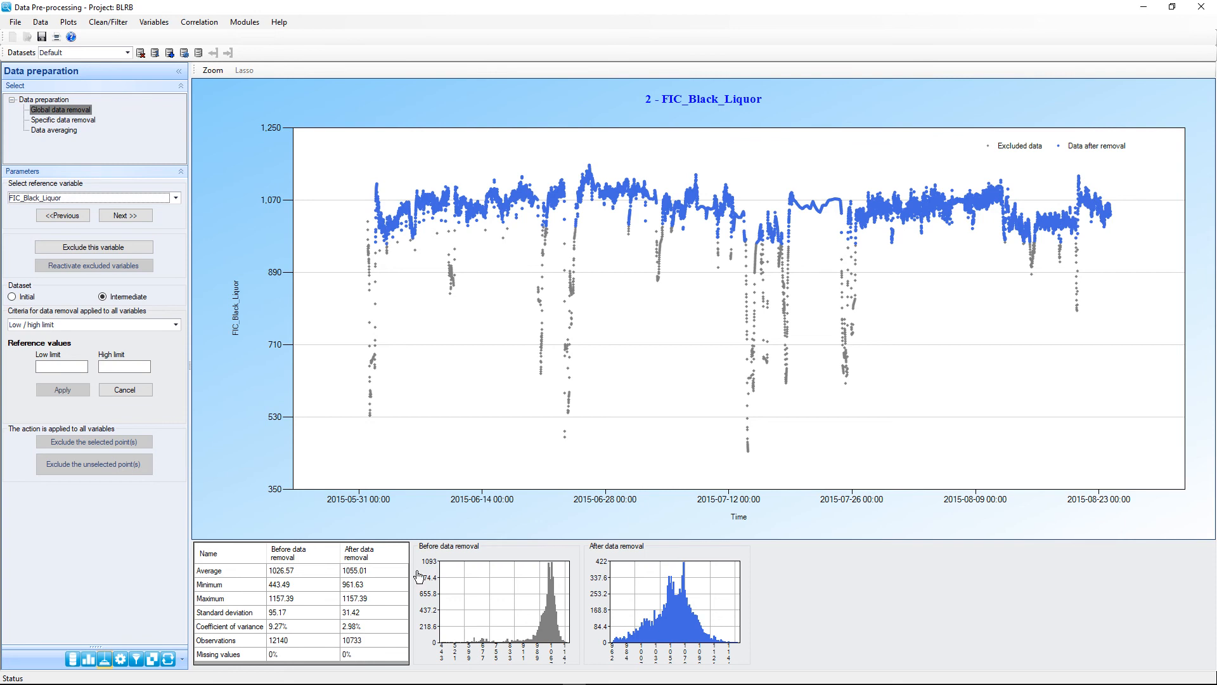
{"action": "left_click", "coordinate": [126, 216]}
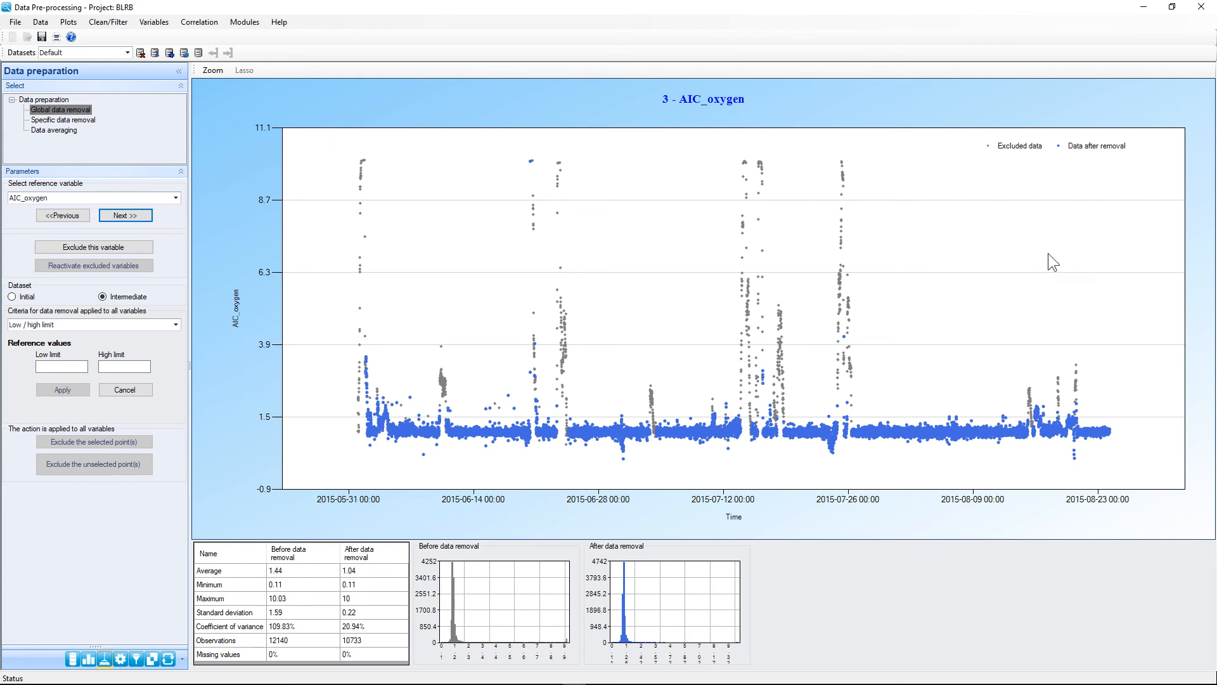
Step: Lasso and exclude the high AIC_oxygen outliers, leaving 10581 observations
{"action": "mouse_move", "coordinate": [359, 417]}
{"action": "left_mouse_down"}
{"action": "mouse_move", "coordinate": [296, 258]}
{"action": "mouse_move", "coordinate": [348, 128]}
{"action": "mouse_move", "coordinate": [641, 124]}
{"action": "mouse_move", "coordinate": [880, 166]}
{"action": "mouse_move", "coordinate": [895, 329]}
{"action": "mouse_move", "coordinate": [880, 406]}
{"action": "left_mouse_up"}
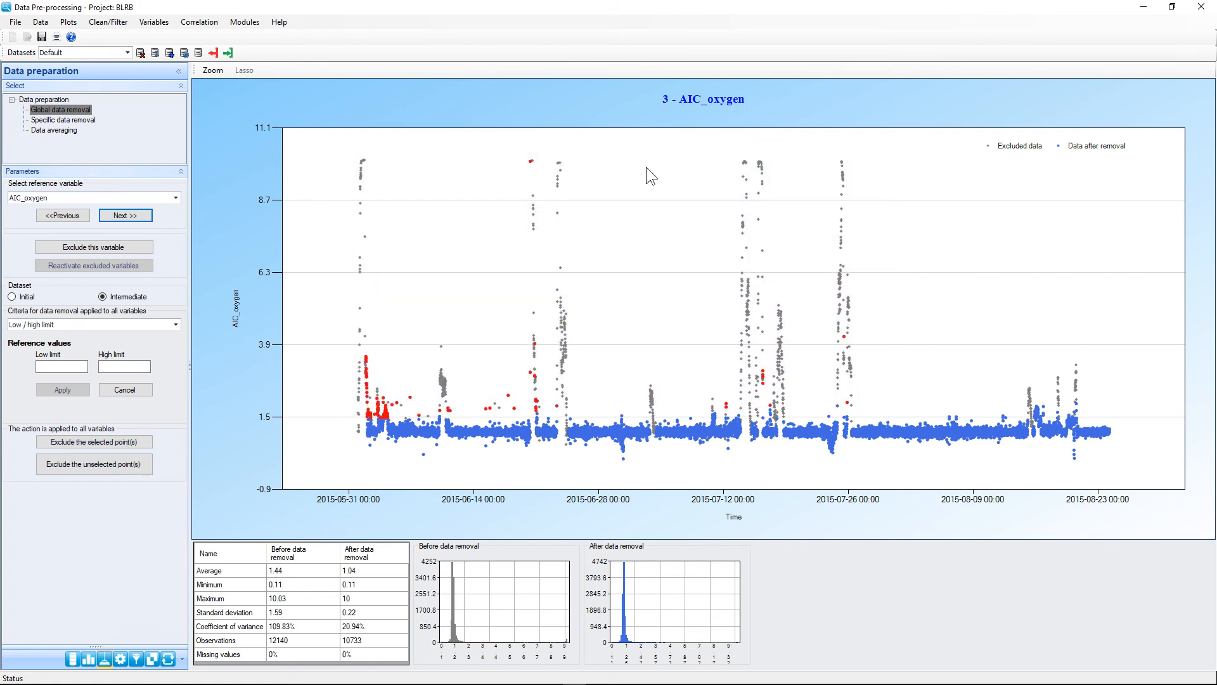
{"action": "left_click", "coordinate": [115, 440]}
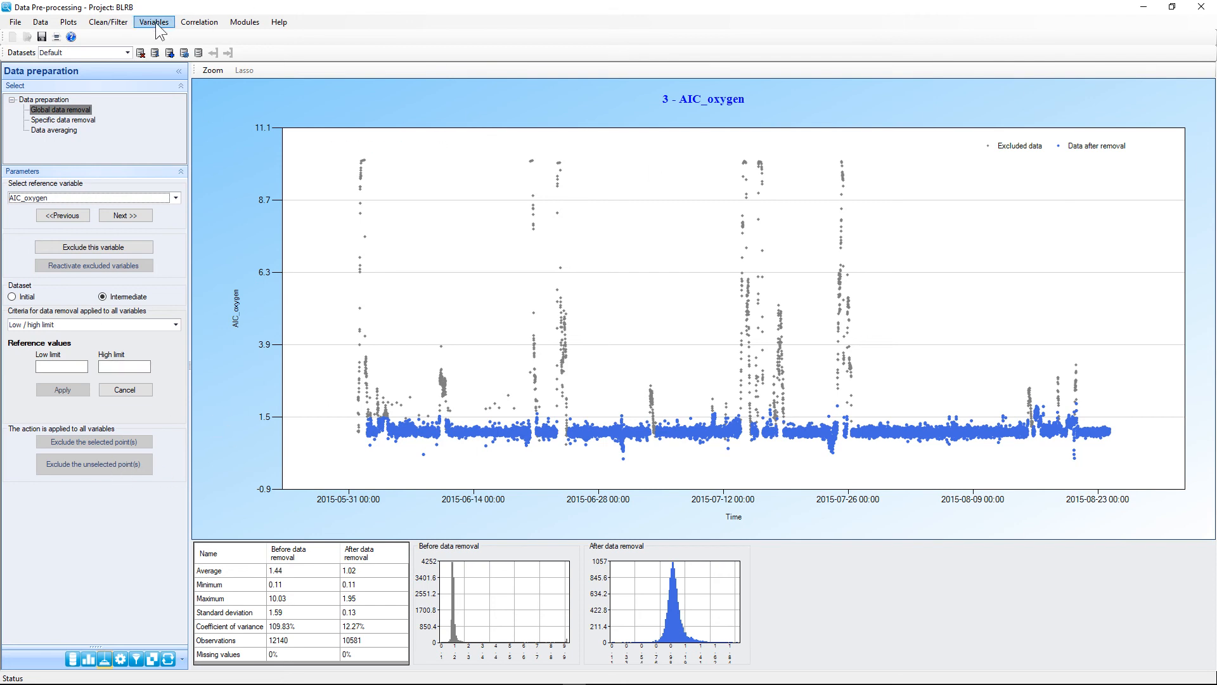
Step: Go through Specific data removal to Data filtering and choose the Fixed average procedure
{"action": "left_click", "coordinate": [115, 24]}
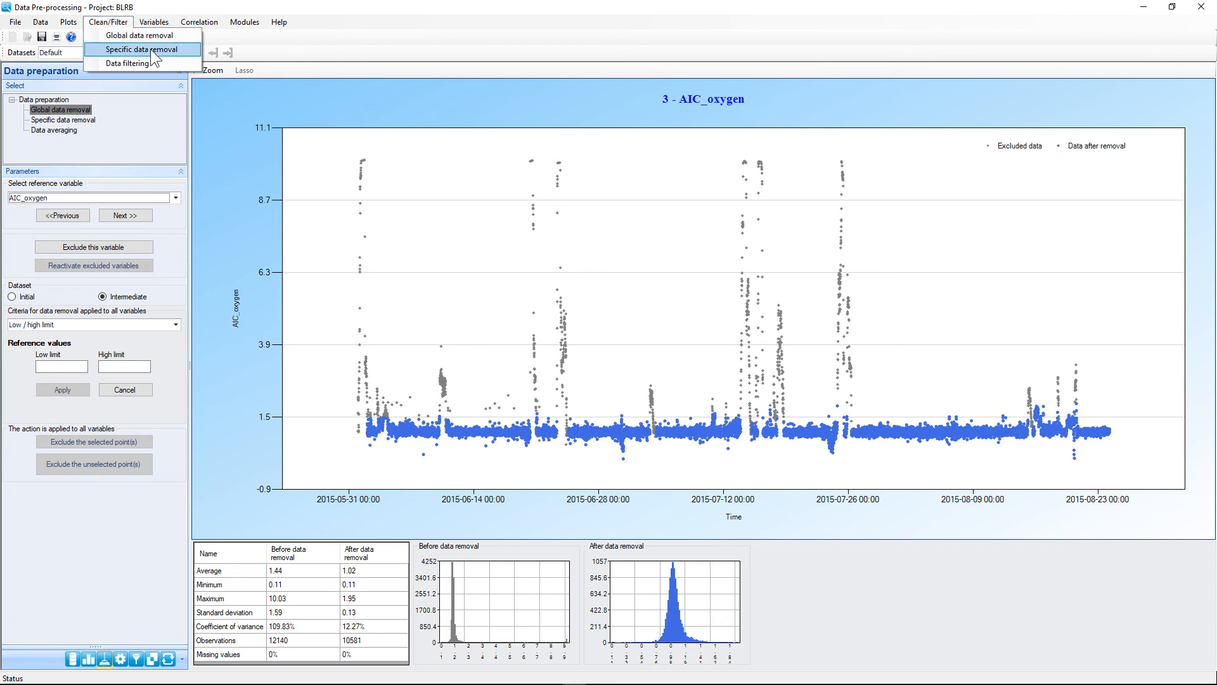
{"action": "left_click", "coordinate": [153, 52]}
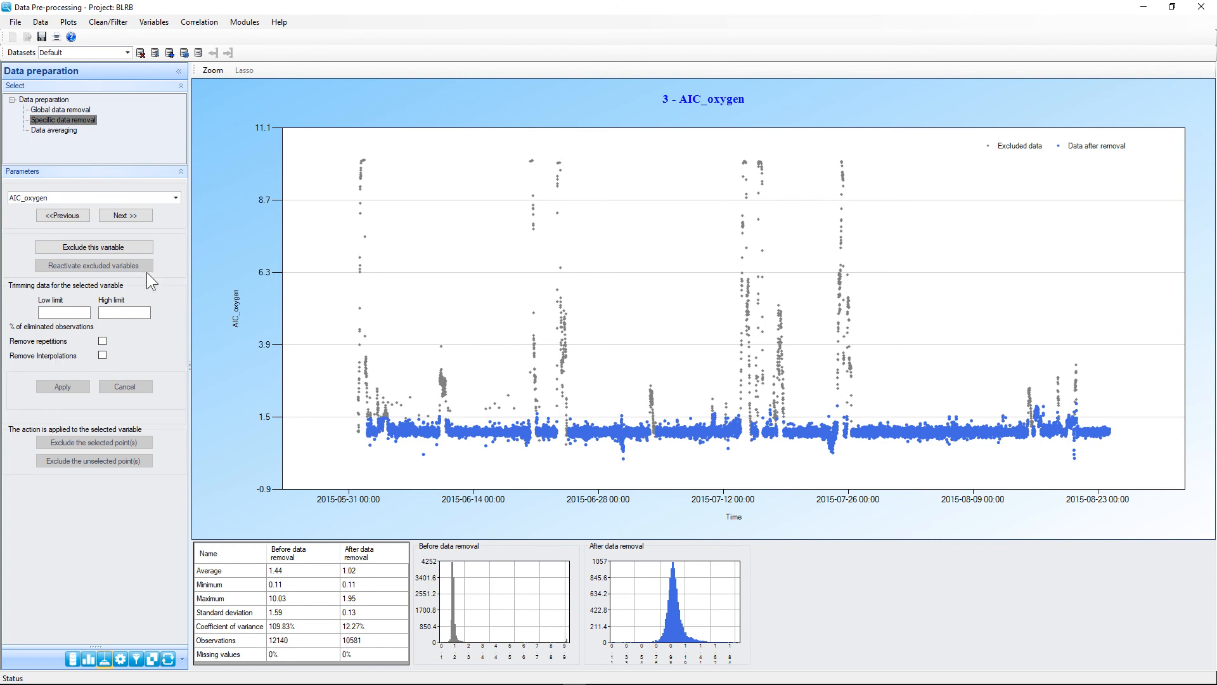
{"action": "left_click", "coordinate": [166, 24]}
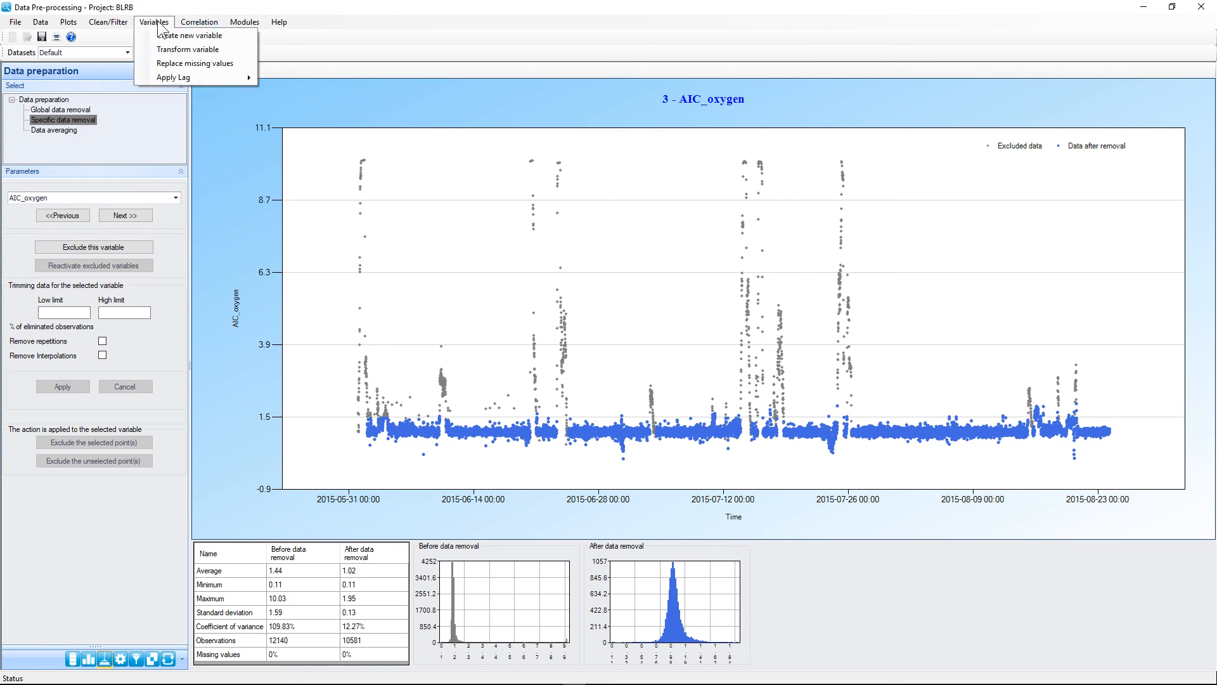
{"action": "mouse_move", "coordinate": [111, 23]}
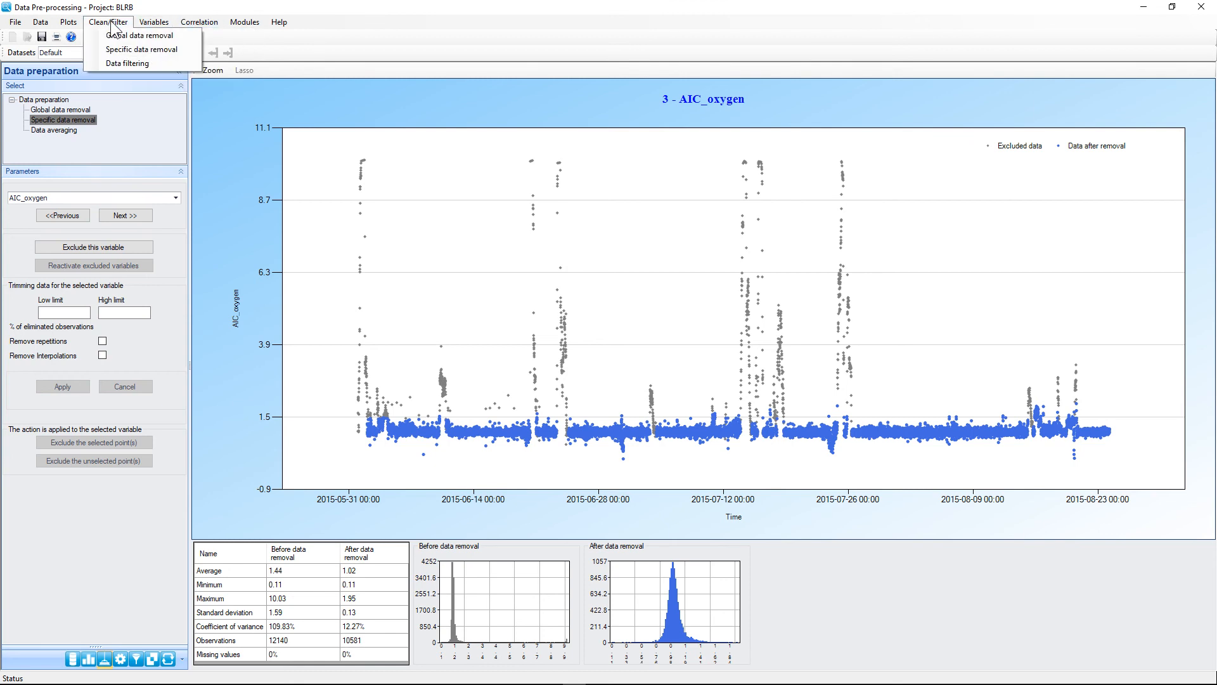
{"action": "left_click", "coordinate": [119, 62]}
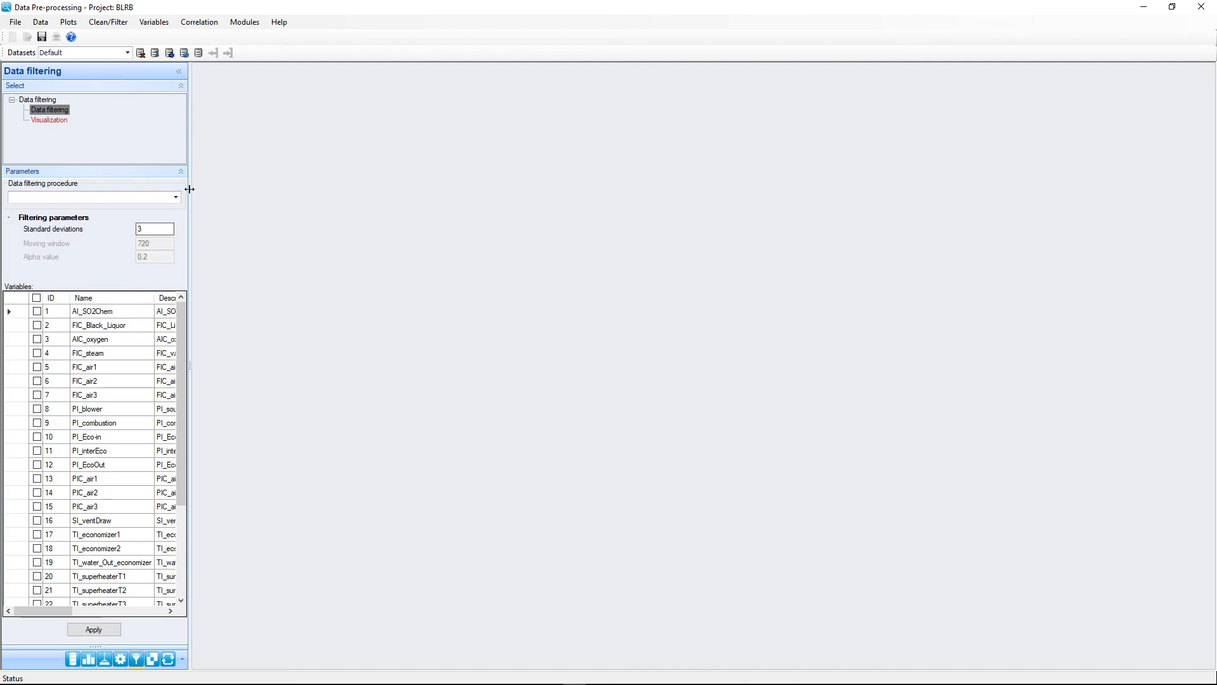
{"action": "left_click", "coordinate": [177, 198]}
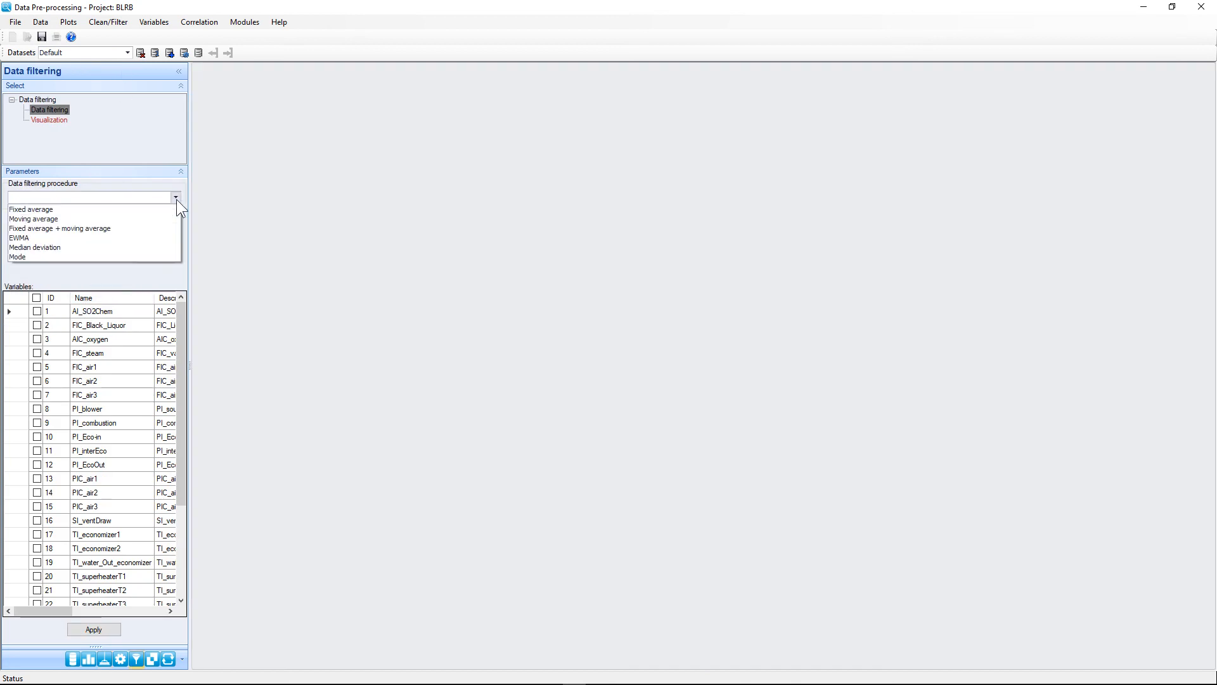
{"action": "left_click", "coordinate": [111, 206]}
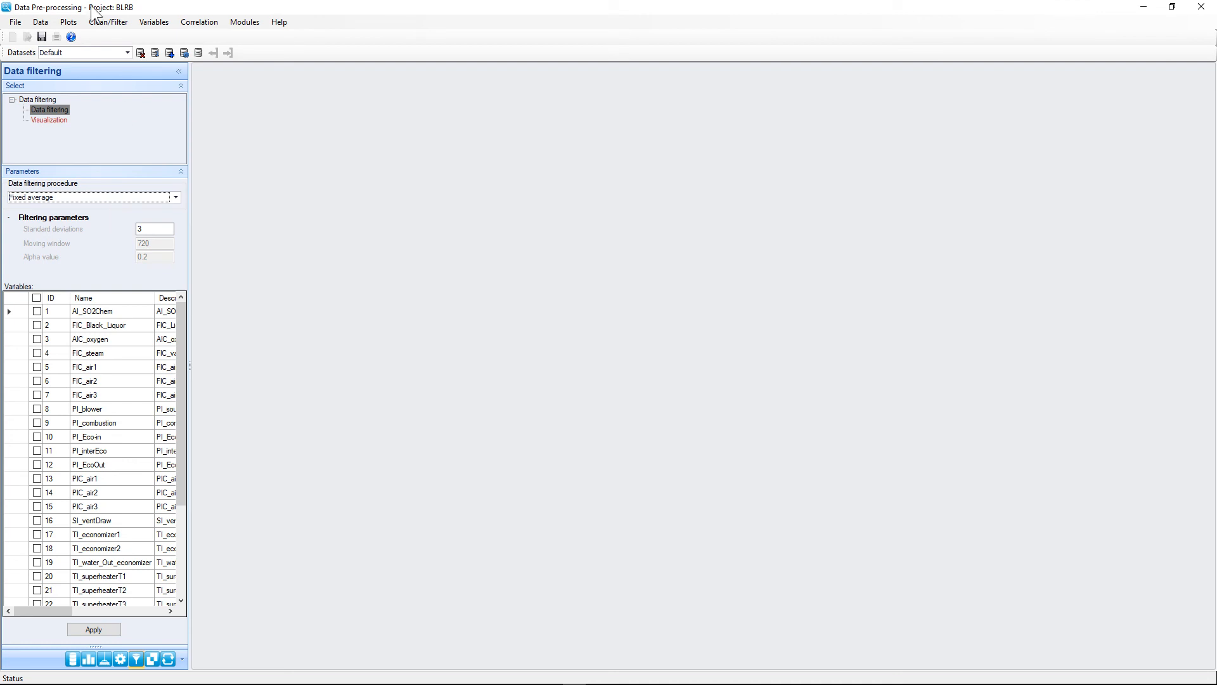
{"action": "left_click", "coordinate": [110, 23]}
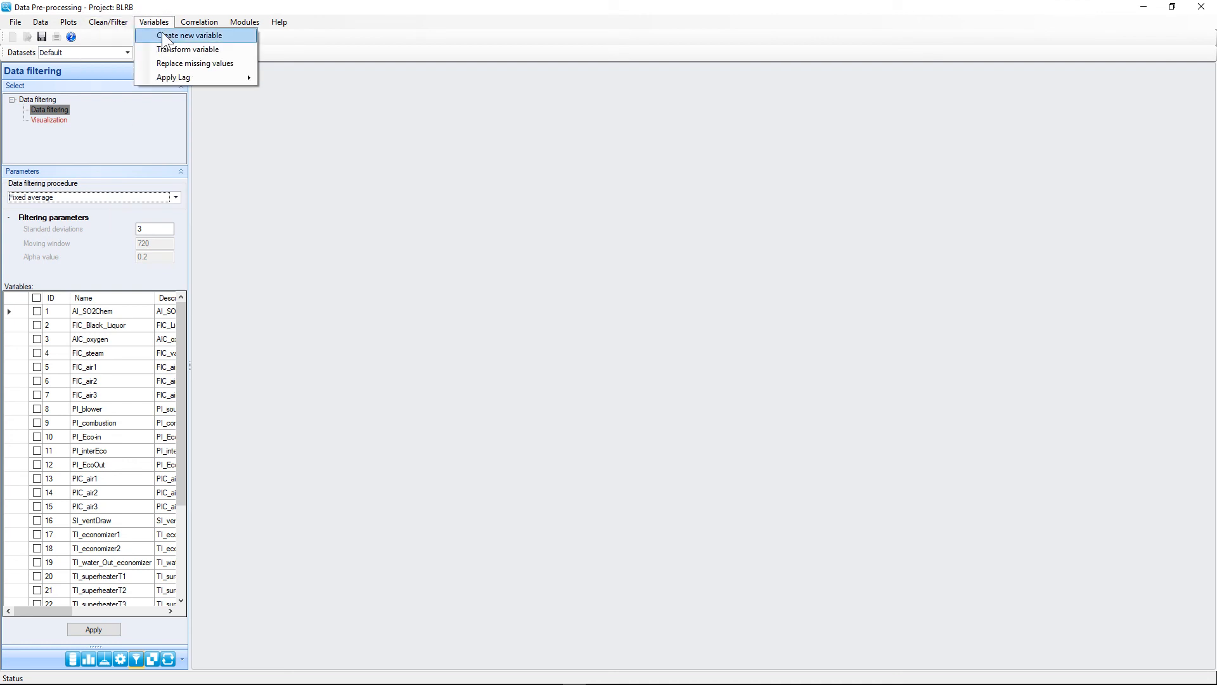
Step: Create variable Ratio1 with formula FIC_air1 / FIC_Black_Liquor * 60 and view its time series
{"action": "left_click", "coordinate": [162, 34]}
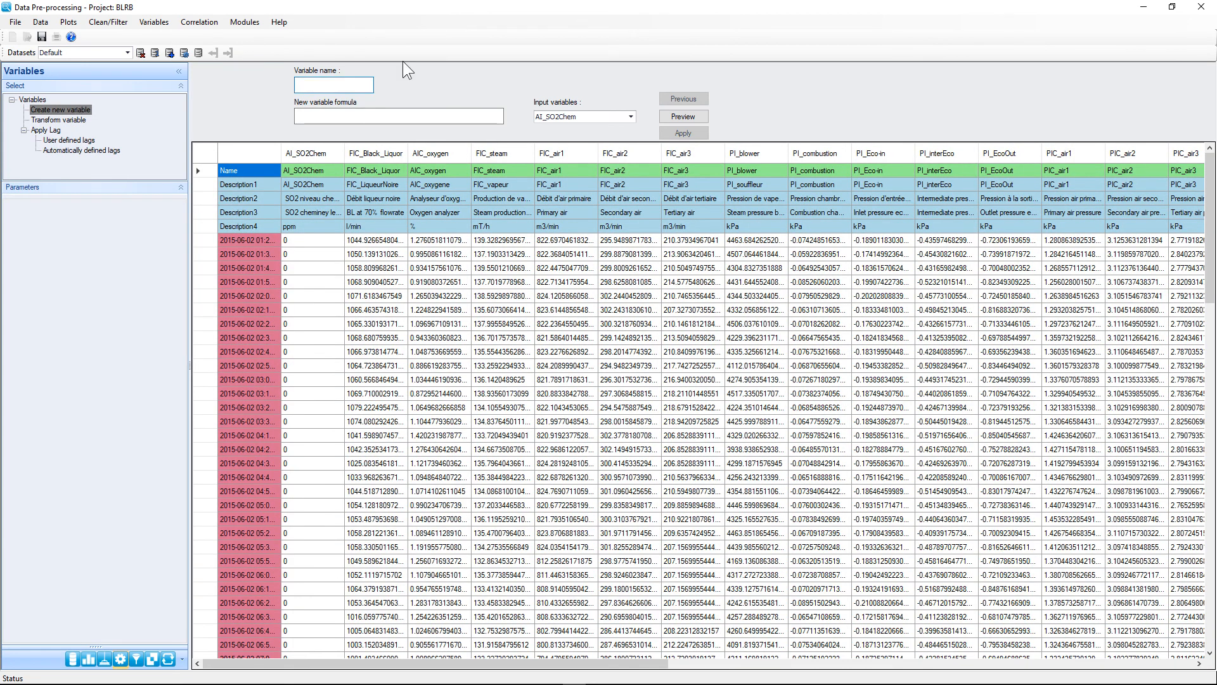
{"action": "type", "text": "Ratio1"}
{"action": "left_click", "coordinate": [473, 115]}
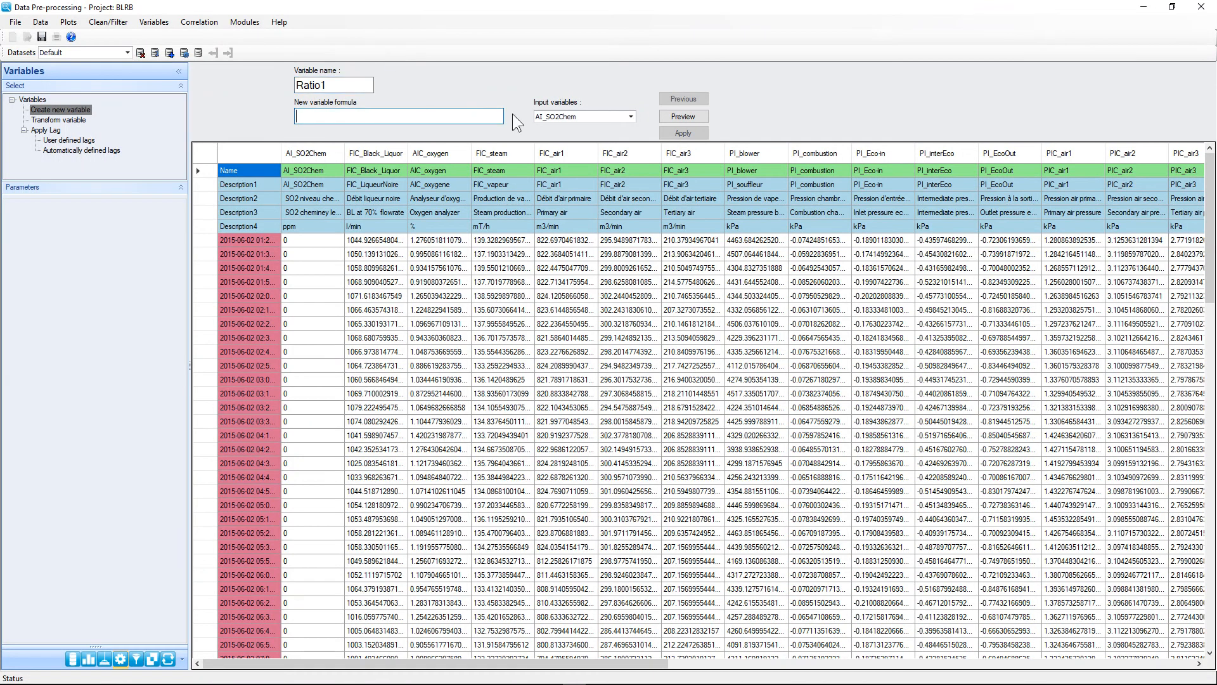
{"action": "left_click", "coordinate": [591, 117]}
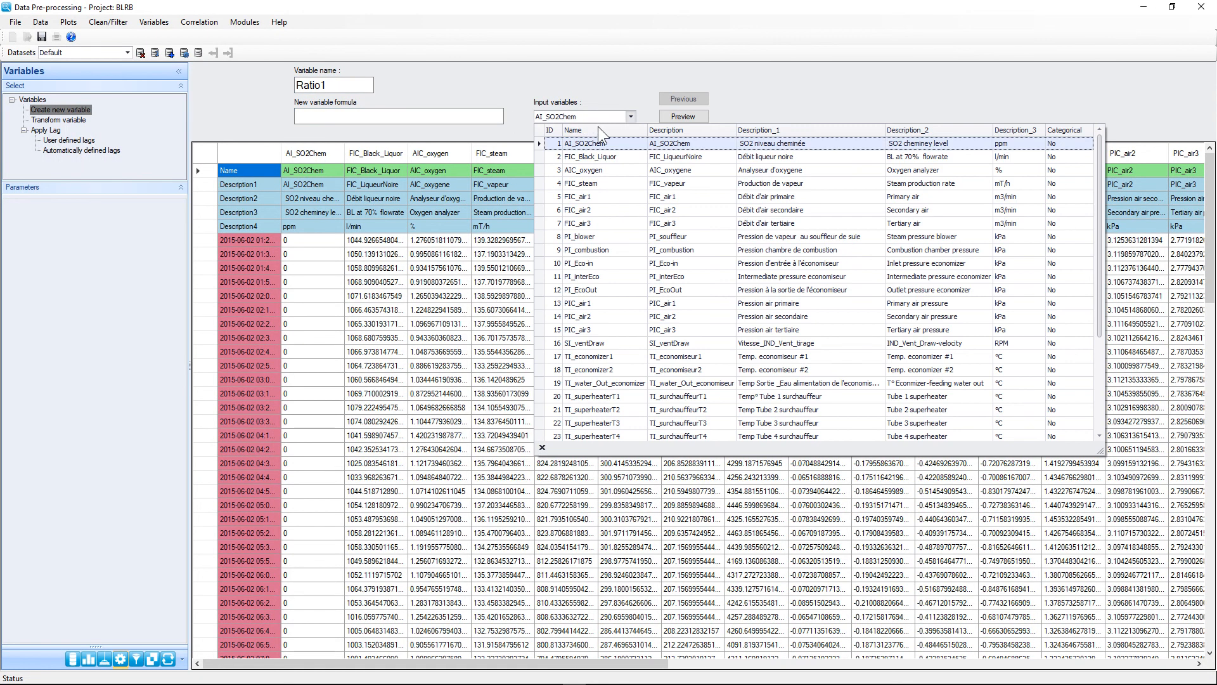
{"action": "left_click", "coordinate": [603, 195]}
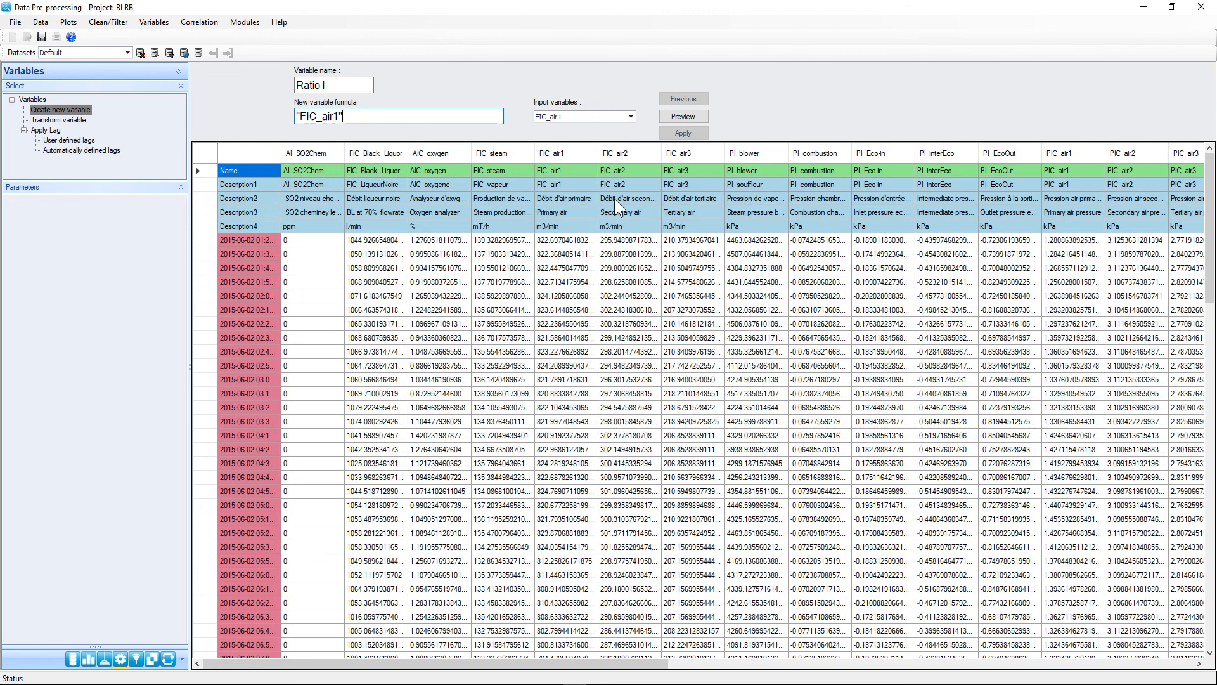
{"action": "type", "text": "/"}
{"action": "left_click", "coordinate": [608, 116]}
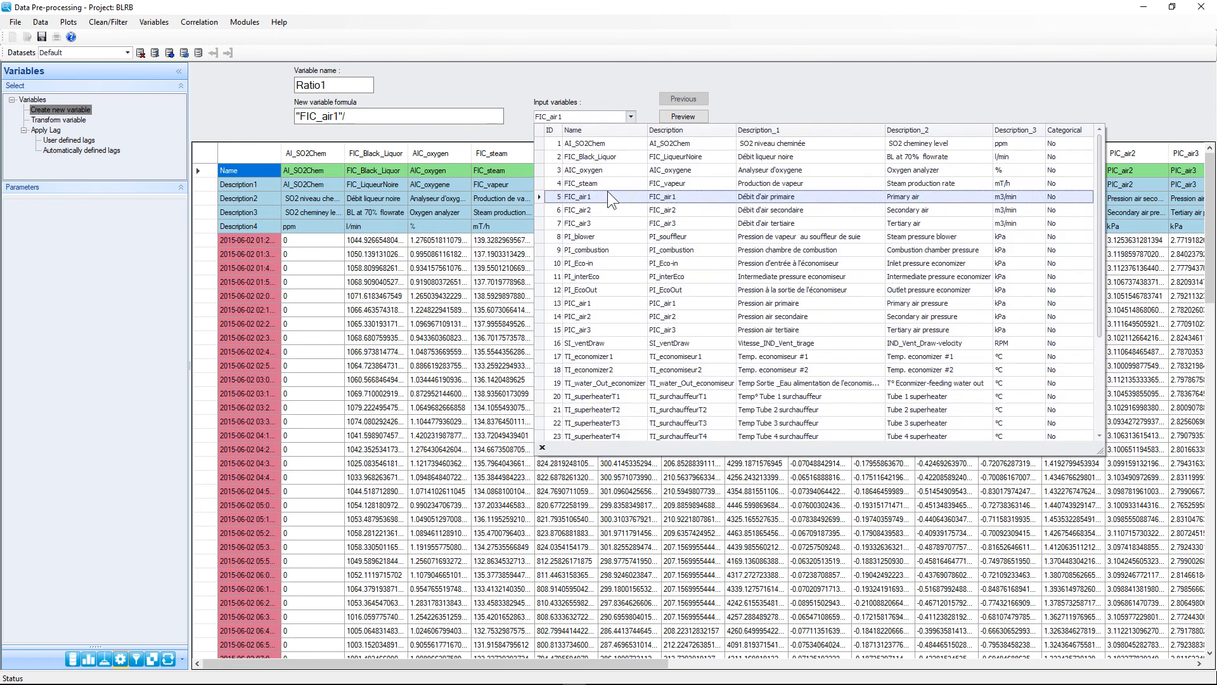
{"action": "left_click", "coordinate": [603, 156]}
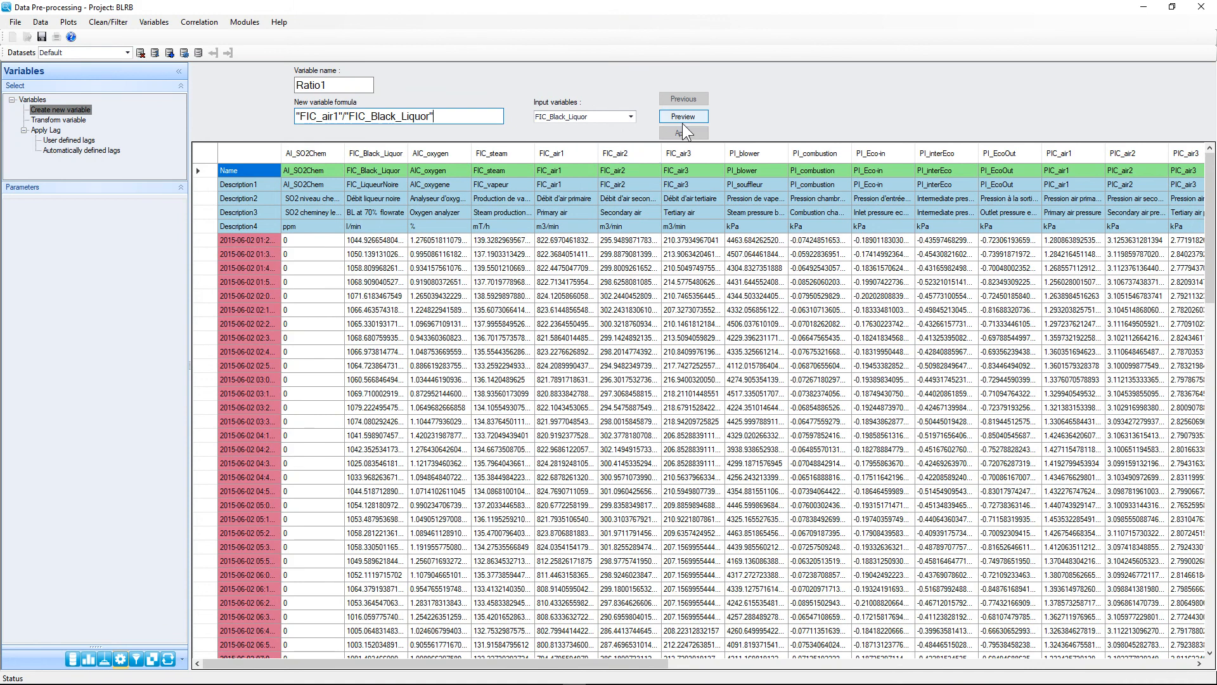
{"action": "type", "text": "*60"}
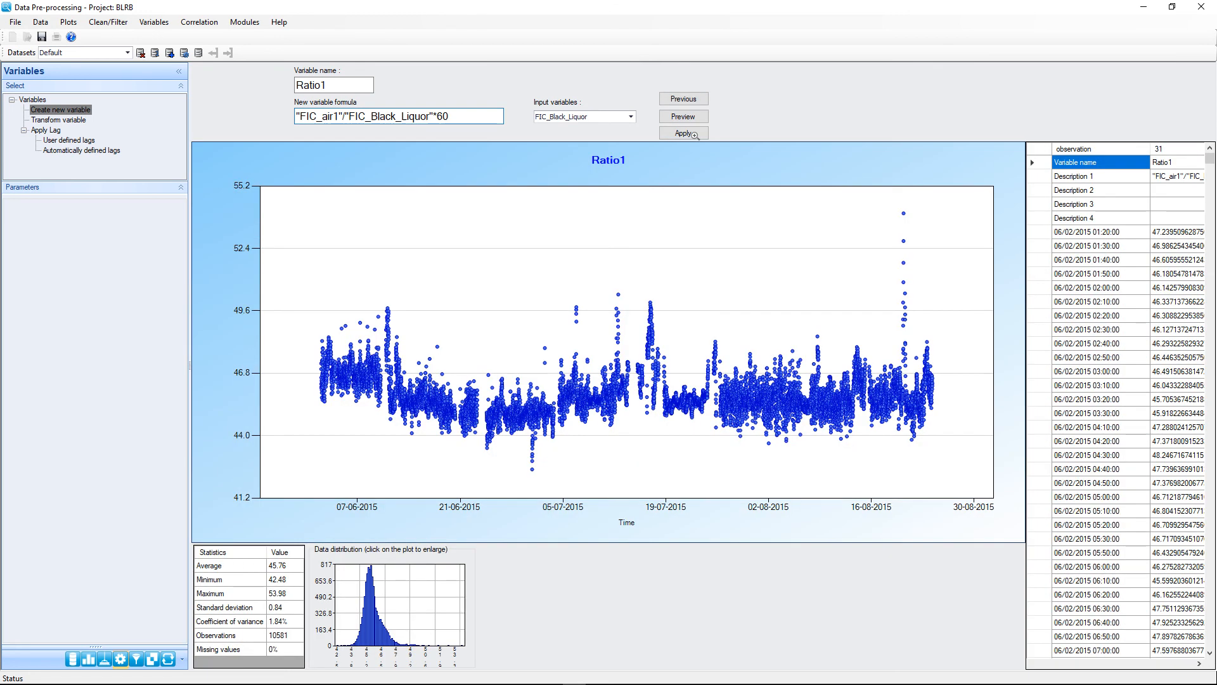
{"action": "left_click", "coordinate": [693, 134]}
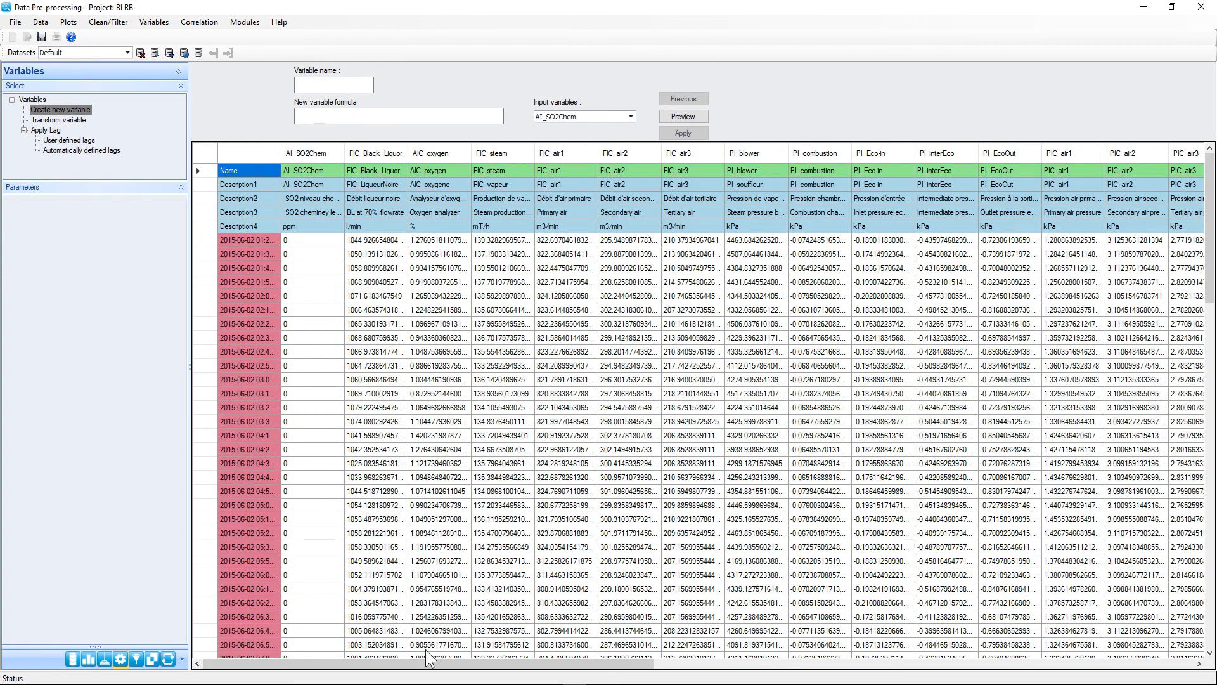
{"action": "left_click_drag", "start_coordinate": [426, 663], "coordinate": [1178, 672]}
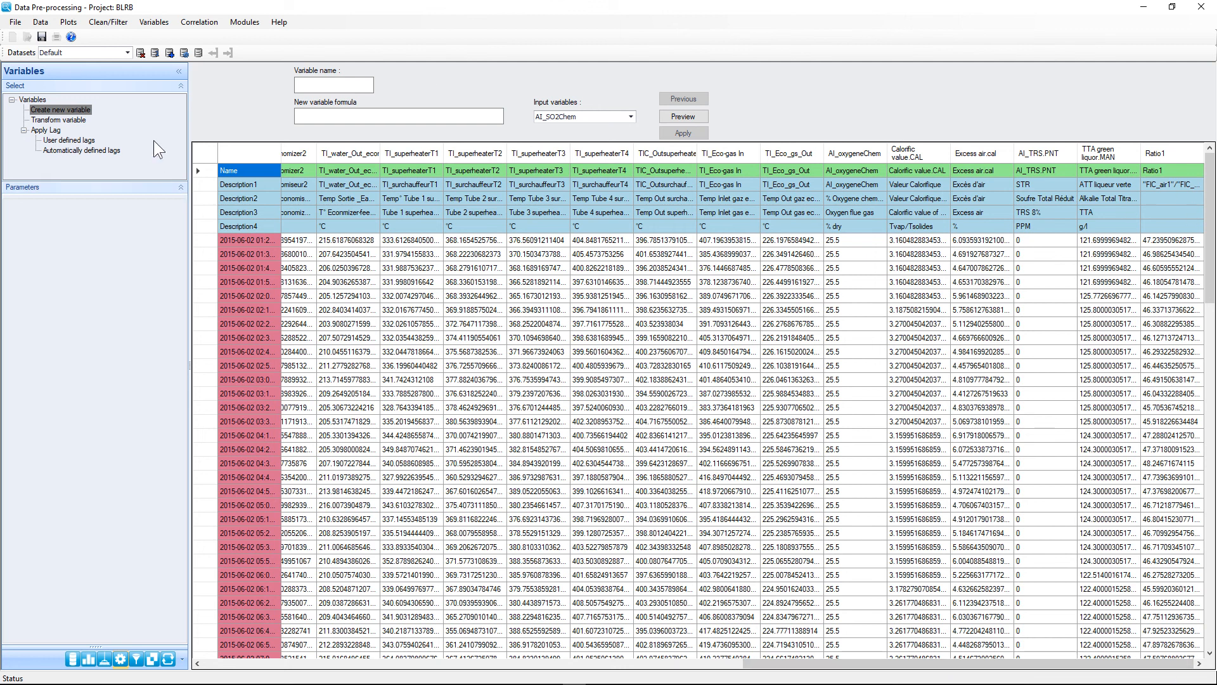
Step: Set up automatic lags with FIC_Black_Liquor as reference, comparing against all variables
{"action": "left_click", "coordinate": [165, 20]}
{"action": "left_click", "coordinate": [127, 26]}
{"action": "left_click", "coordinate": [150, 22]}
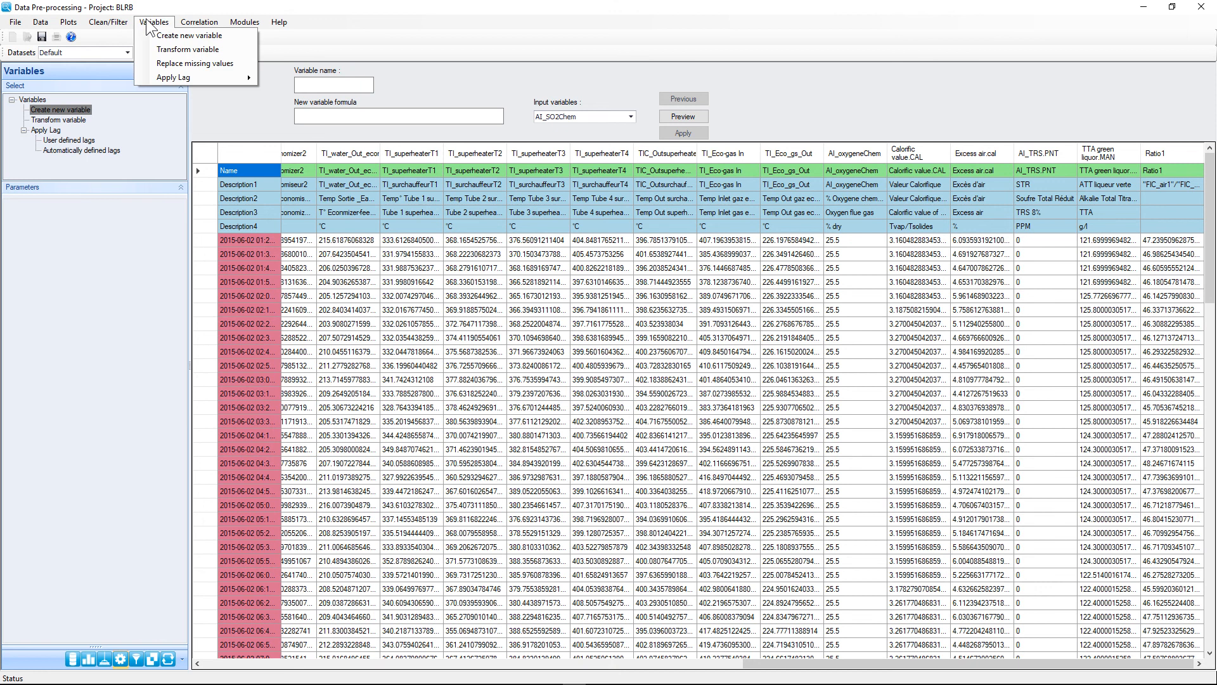
{"action": "mouse_move", "coordinate": [187, 78]}
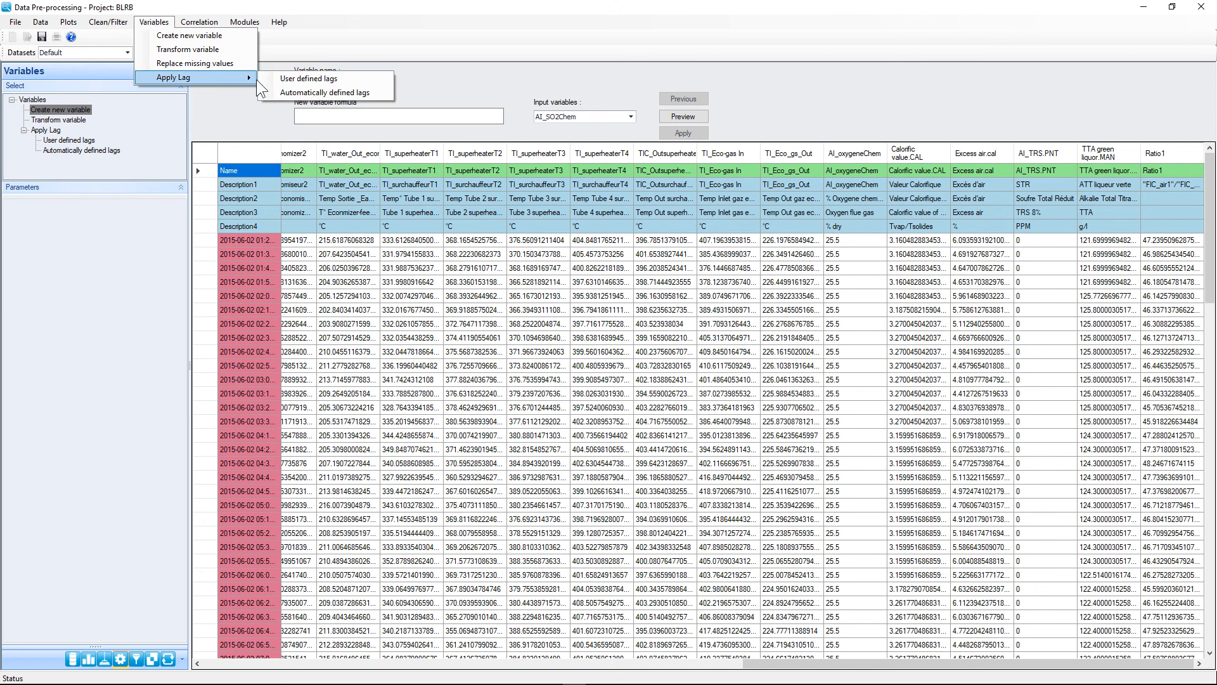
{"action": "left_click", "coordinate": [312, 93]}
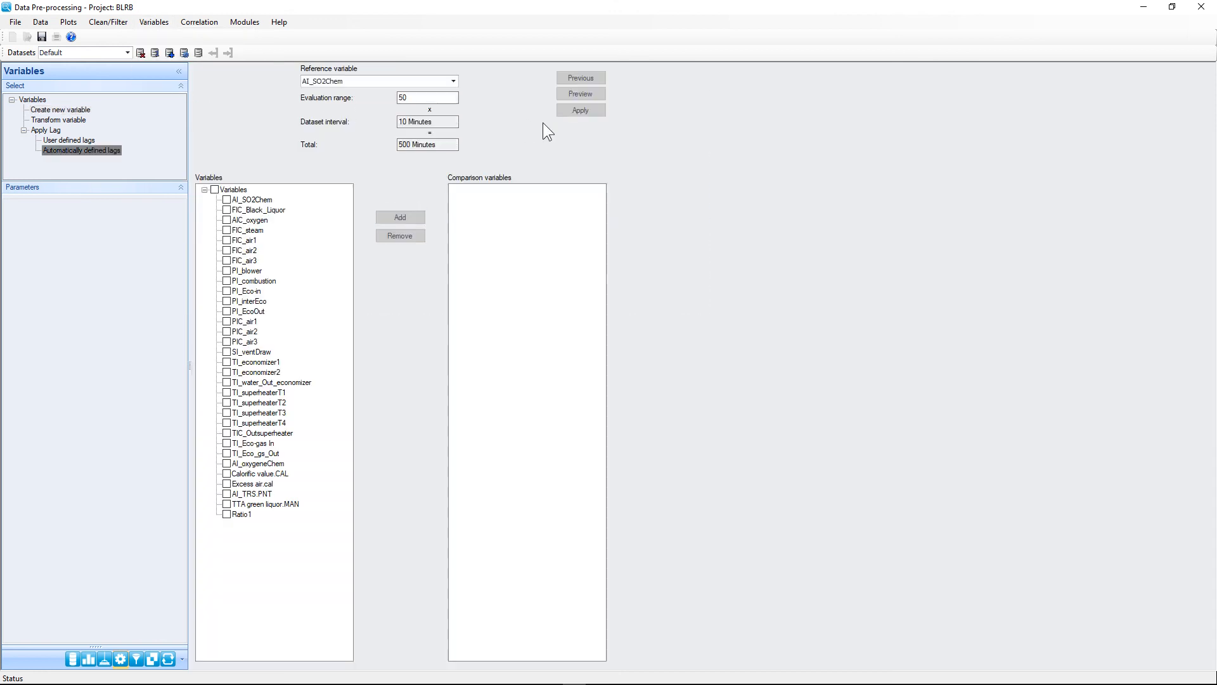
{"action": "left_click", "coordinate": [413, 83]}
{"action": "left_click", "coordinate": [386, 120]}
{"action": "left_click", "coordinate": [215, 189]}
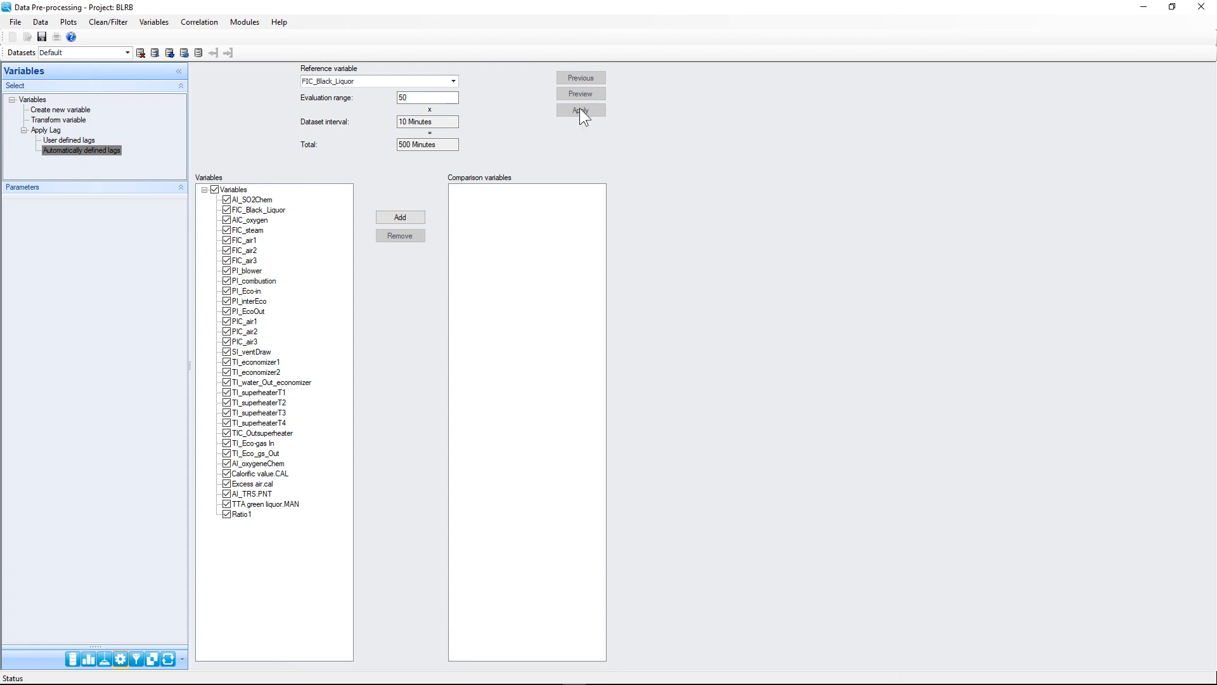
{"action": "left_click", "coordinate": [405, 217]}
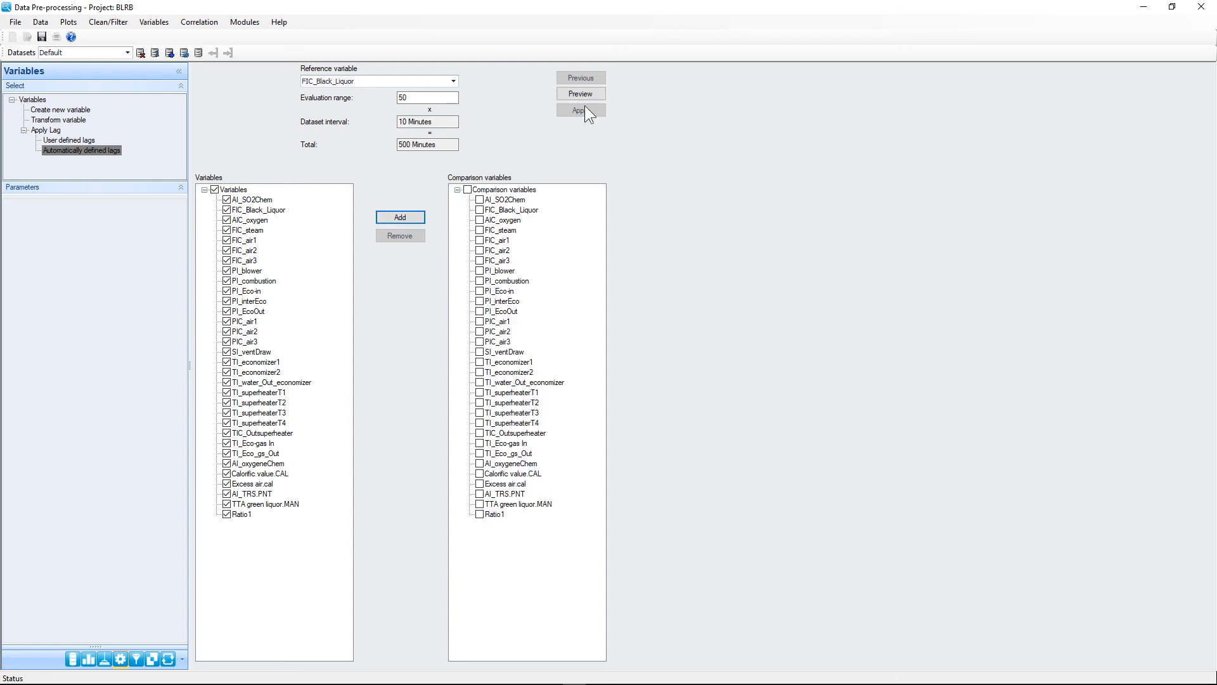
Step: Preview the lag-correlation charts, read the optimal lags, then open the Correlation module
{"action": "left_click", "coordinate": [580, 95]}
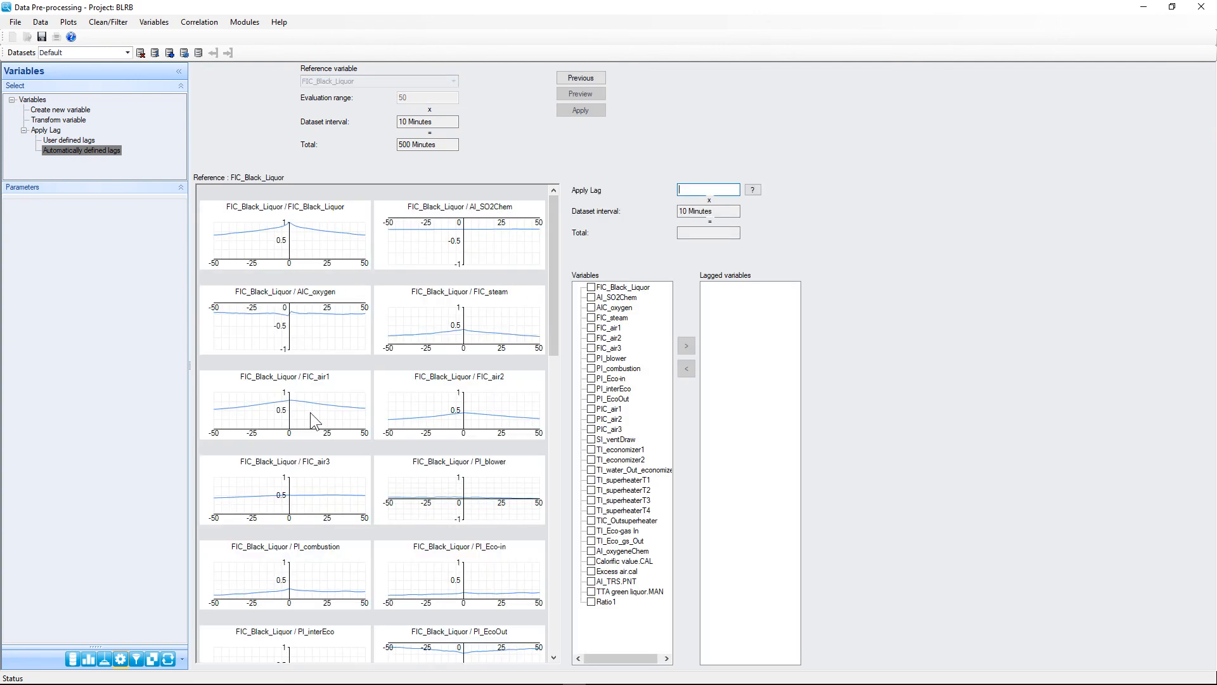
{"action": "mouse_move", "coordinate": [292, 222]}
{"action": "mouse_move", "coordinate": [336, 308]}
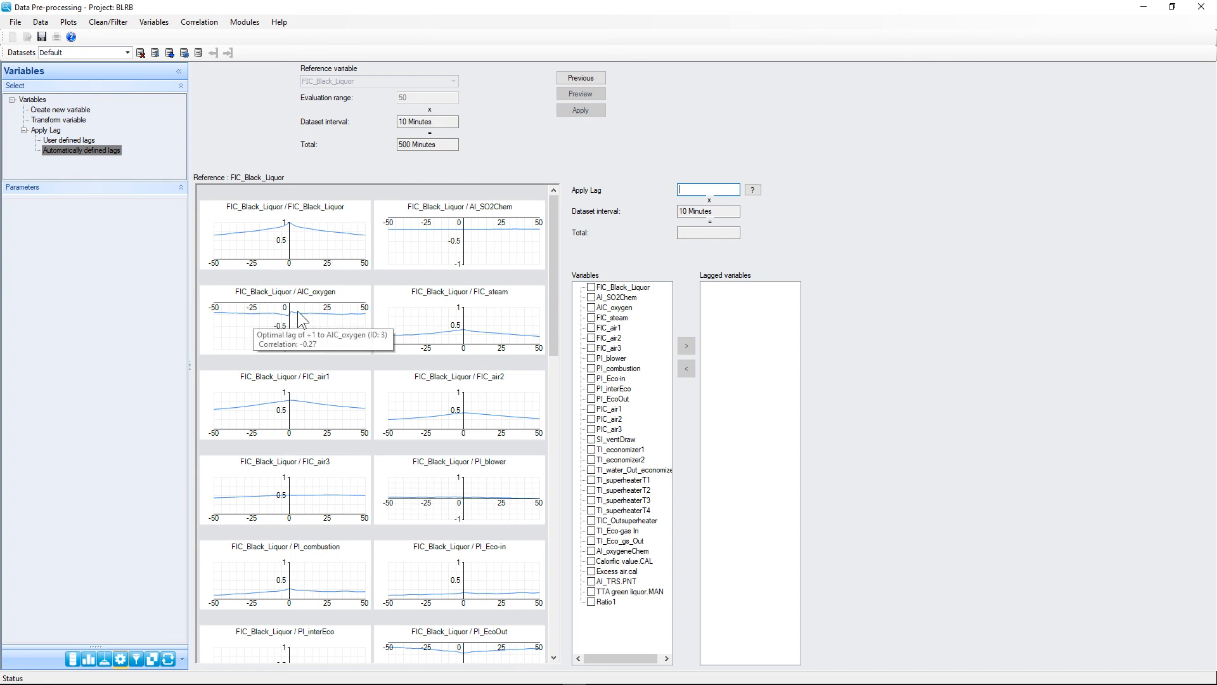
{"action": "mouse_move", "coordinate": [283, 383]}
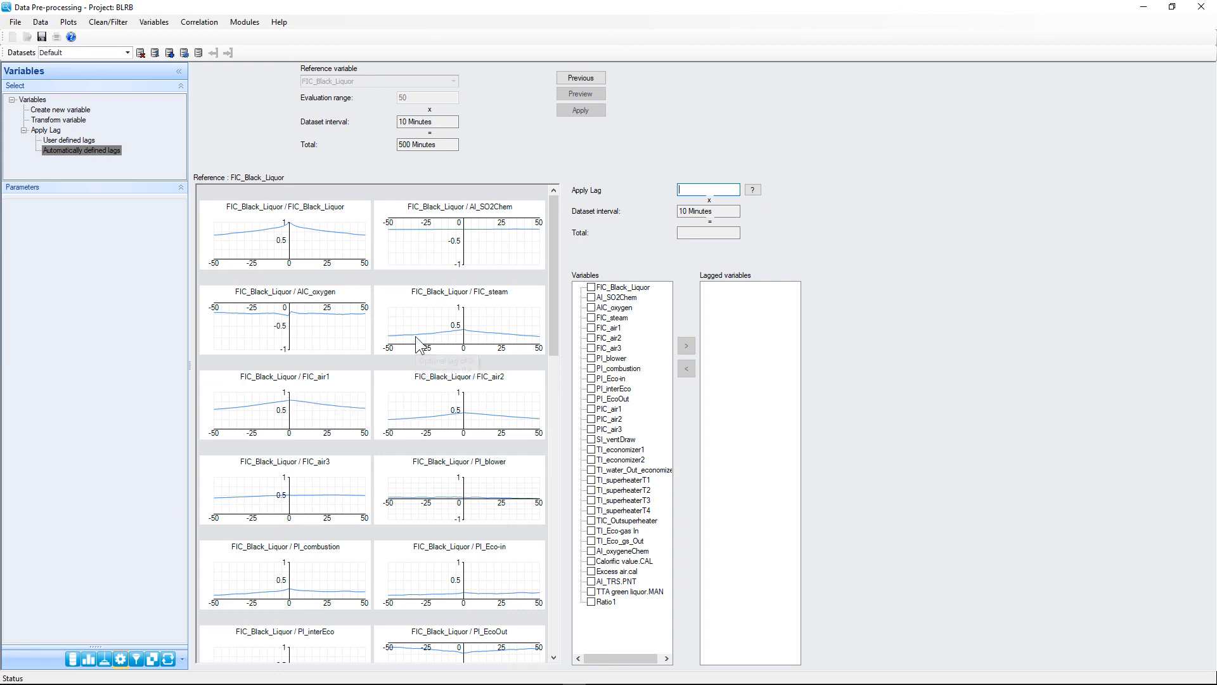
{"action": "mouse_move", "coordinate": [416, 336]}
{"action": "left_click", "coordinate": [200, 22]}
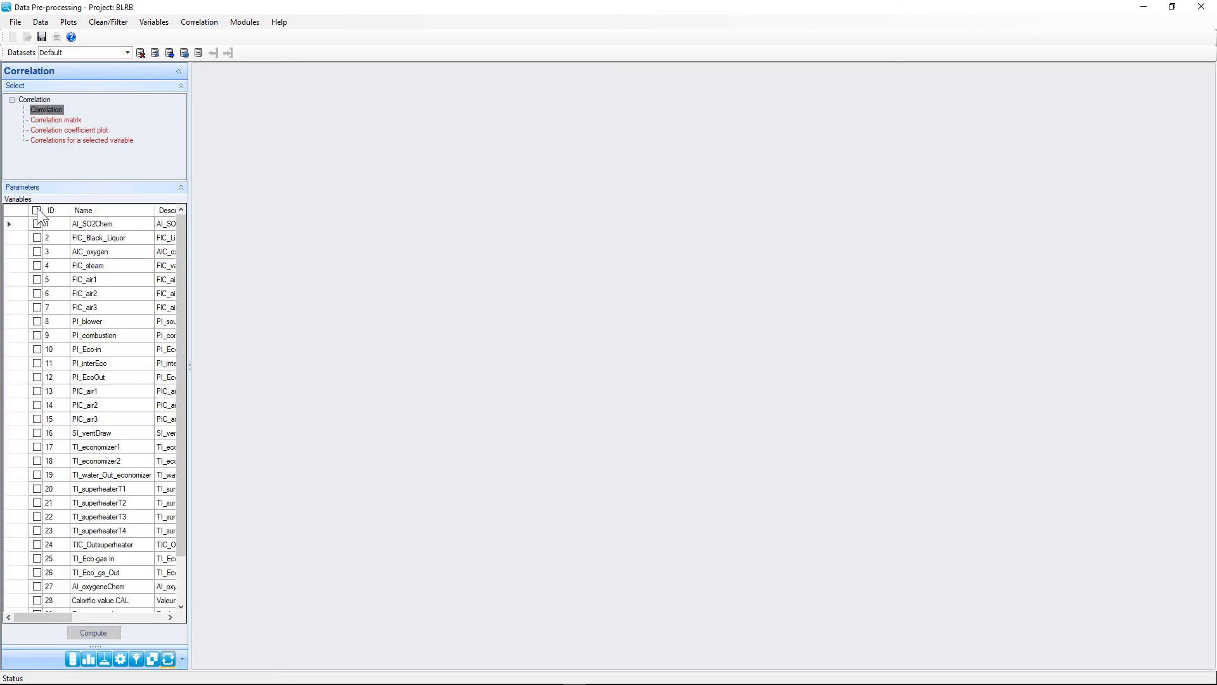
Step: Select every variable and compute the colour-coded correlation matrix
{"action": "left_click", "coordinate": [37, 210]}
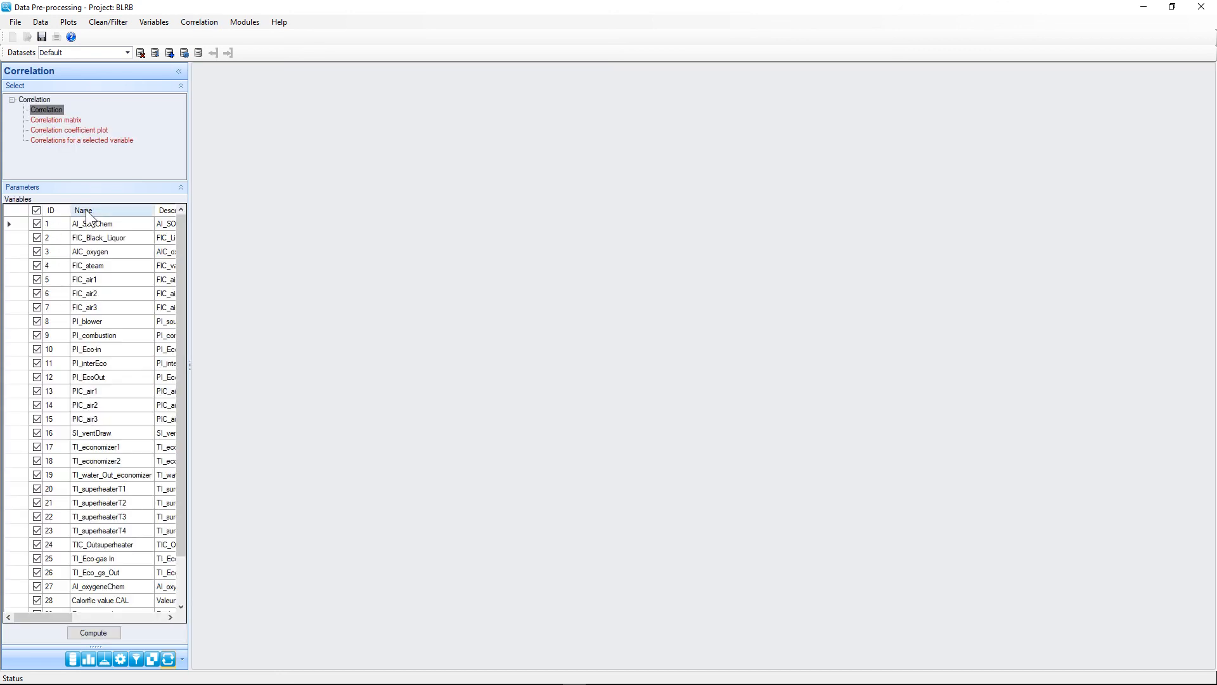
{"action": "left_click", "coordinate": [86, 635]}
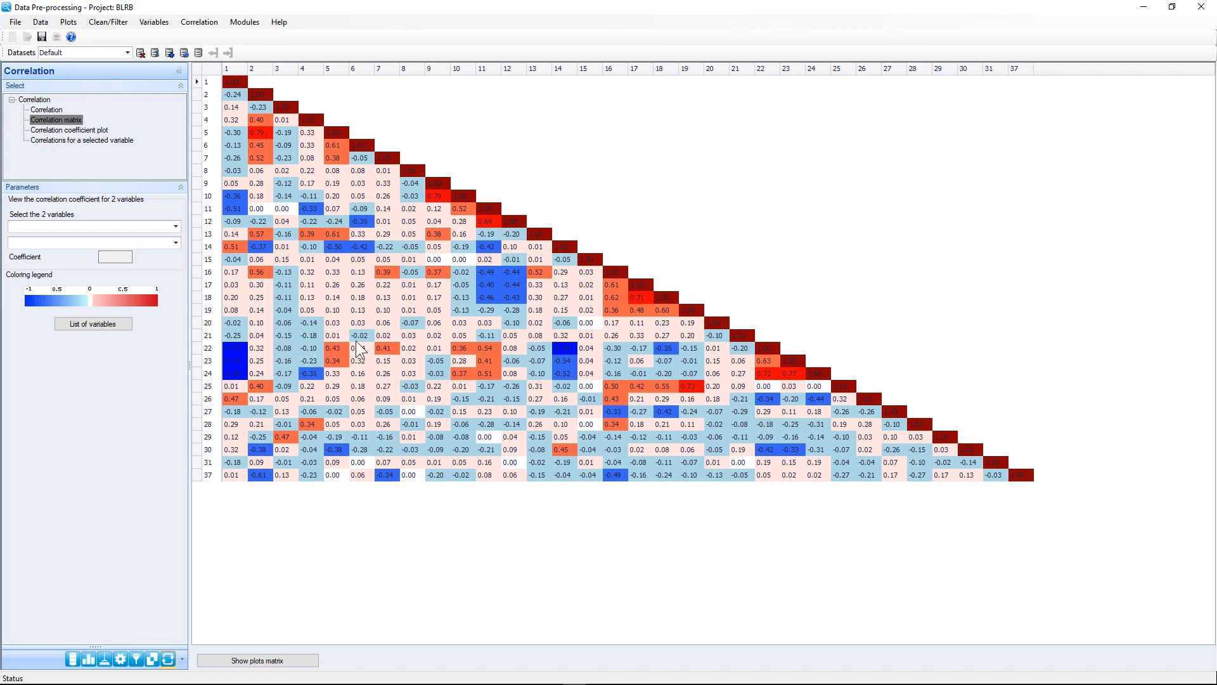
{"action": "mouse_move", "coordinate": [233, 349]}
Step: View the TI_superheaterT3 vs AI_SO2Chem and FIC_air1 vs FIC_Black_Liquor scatter plots
{"action": "double_click", "coordinate": [234, 349]}
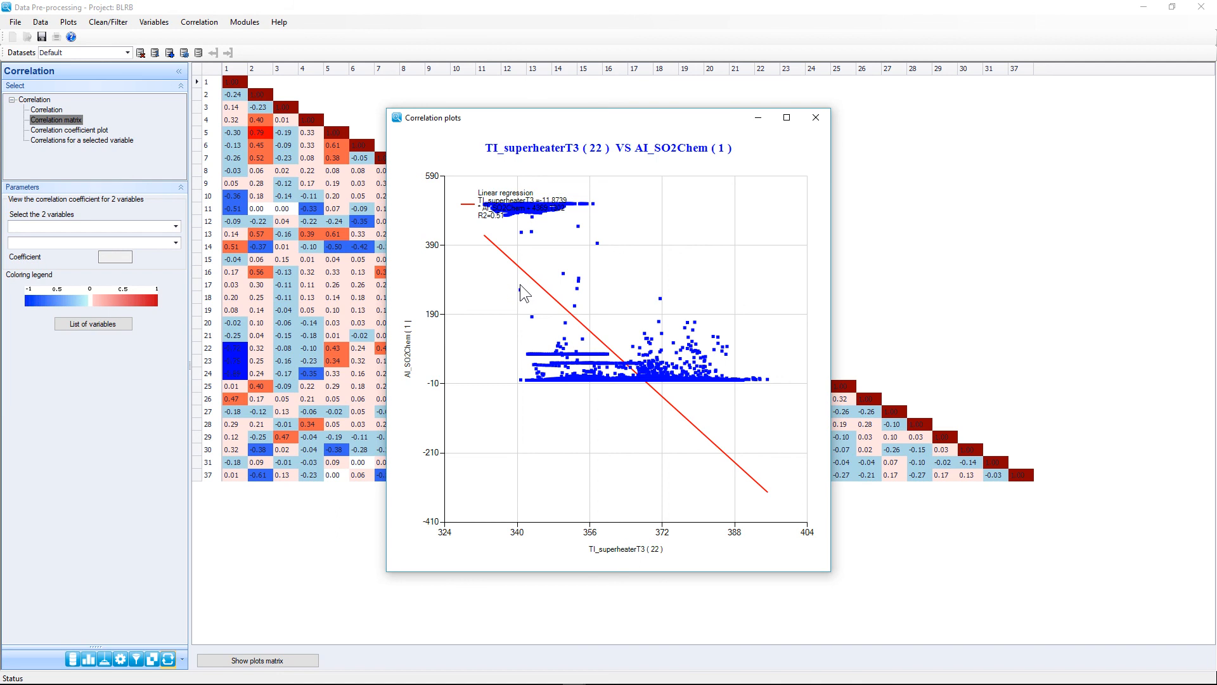
{"action": "left_click", "coordinate": [816, 118]}
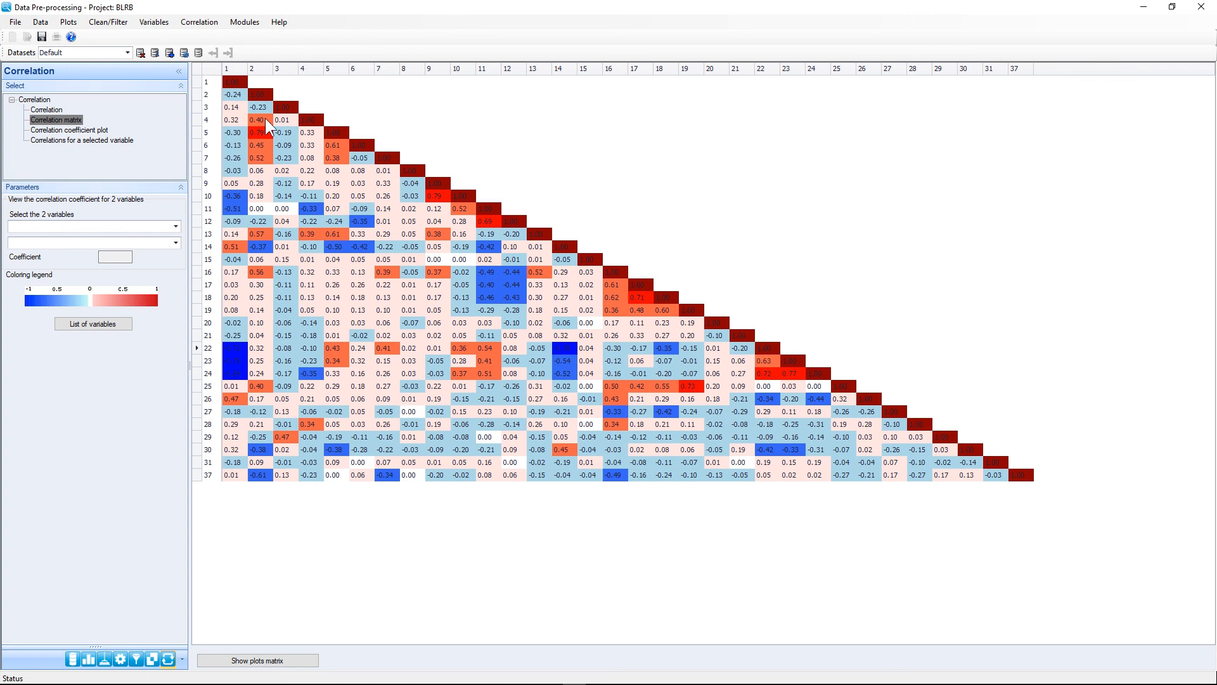
{"action": "double_click", "coordinate": [256, 131]}
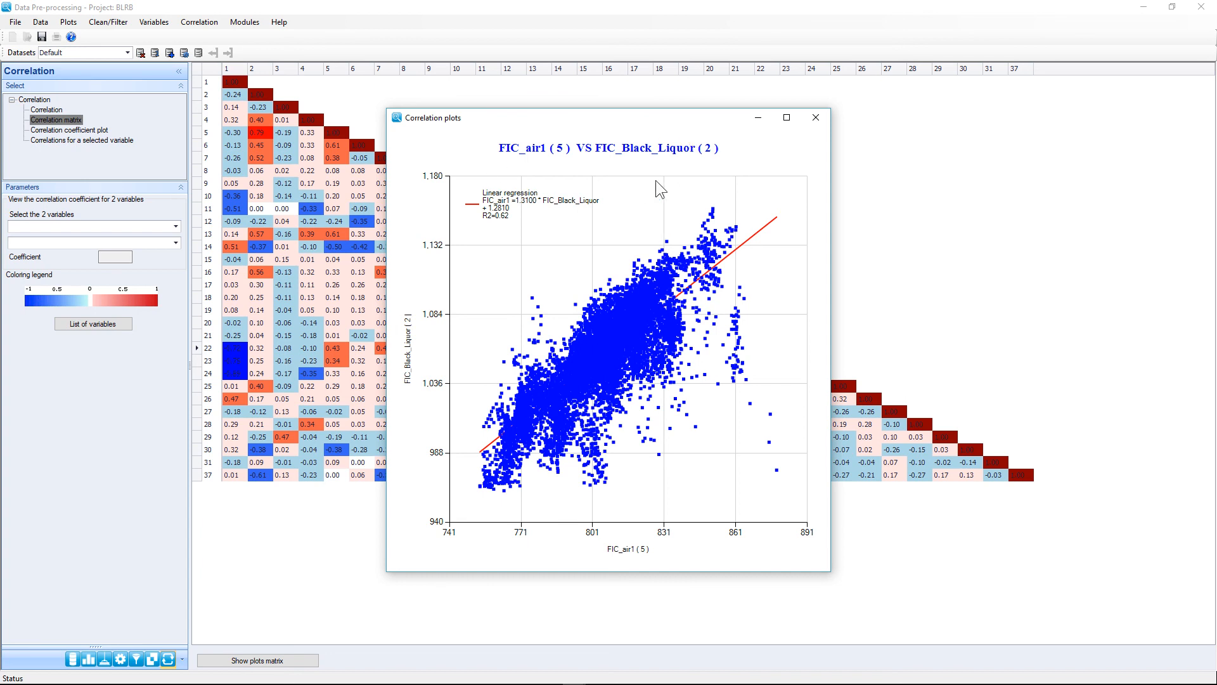
{"action": "left_click", "coordinate": [815, 118]}
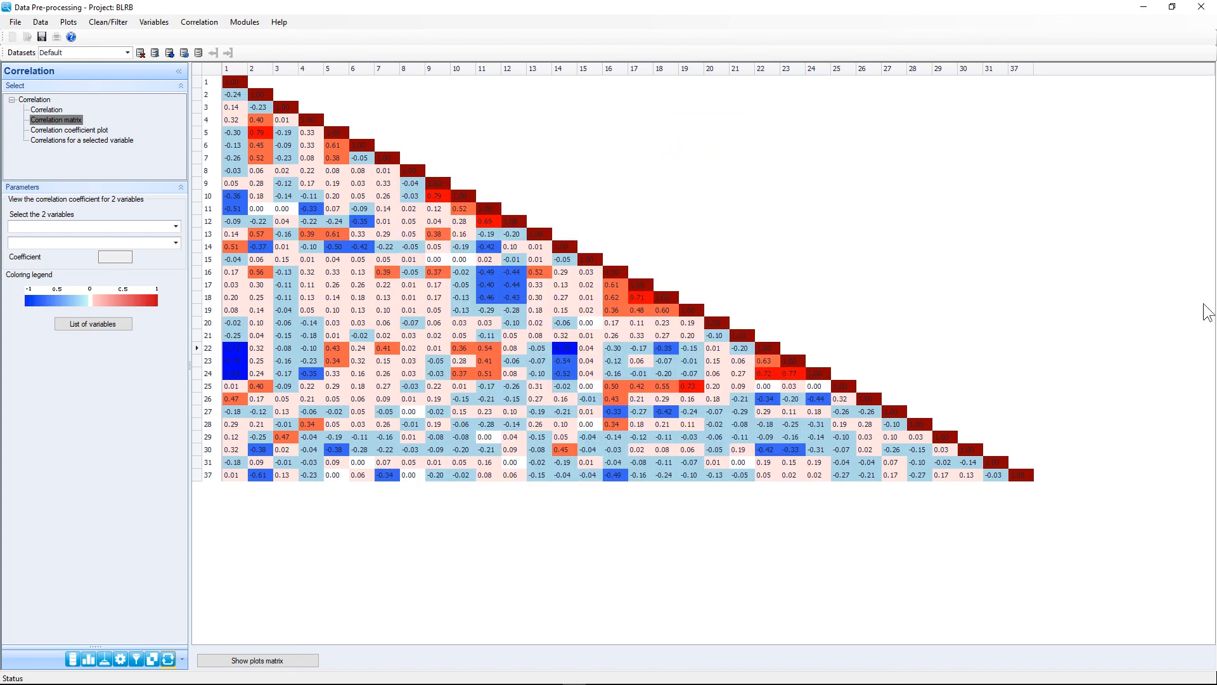
Step: Show the plots matrix for FIC_Black_Liquor, enlarge FIC_air1, then chart AI_SO2Chem's correlations
{"action": "left_click", "coordinate": [275, 658]}
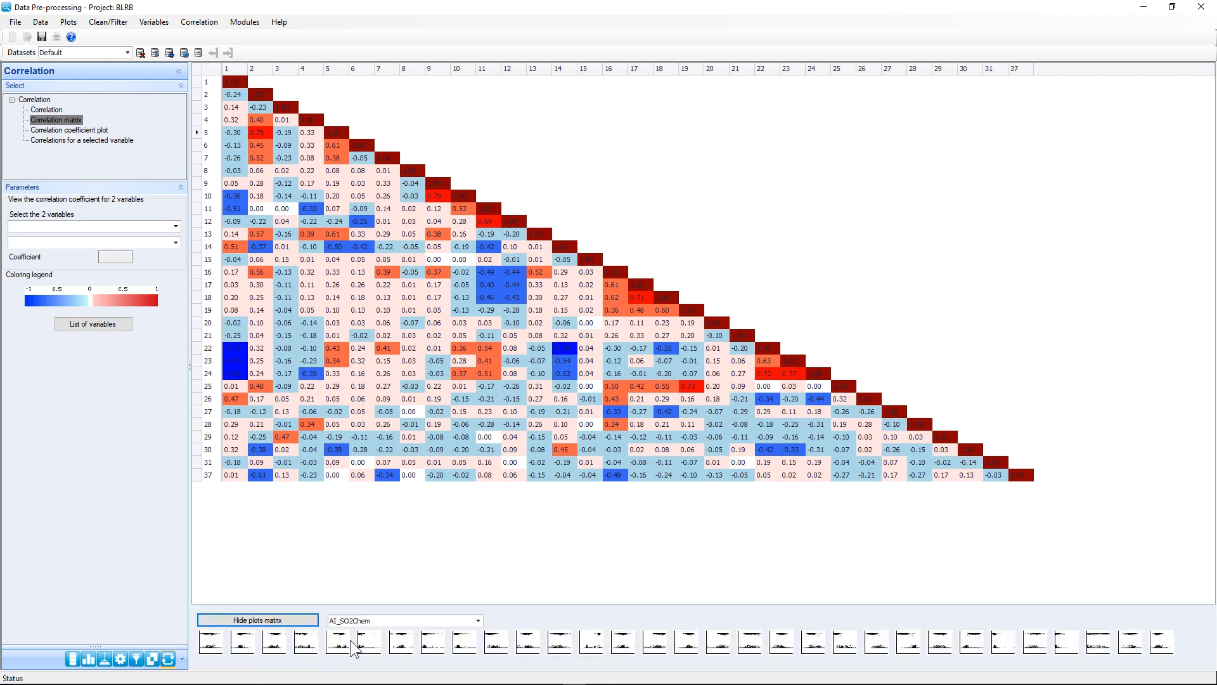
{"action": "left_click", "coordinate": [377, 618]}
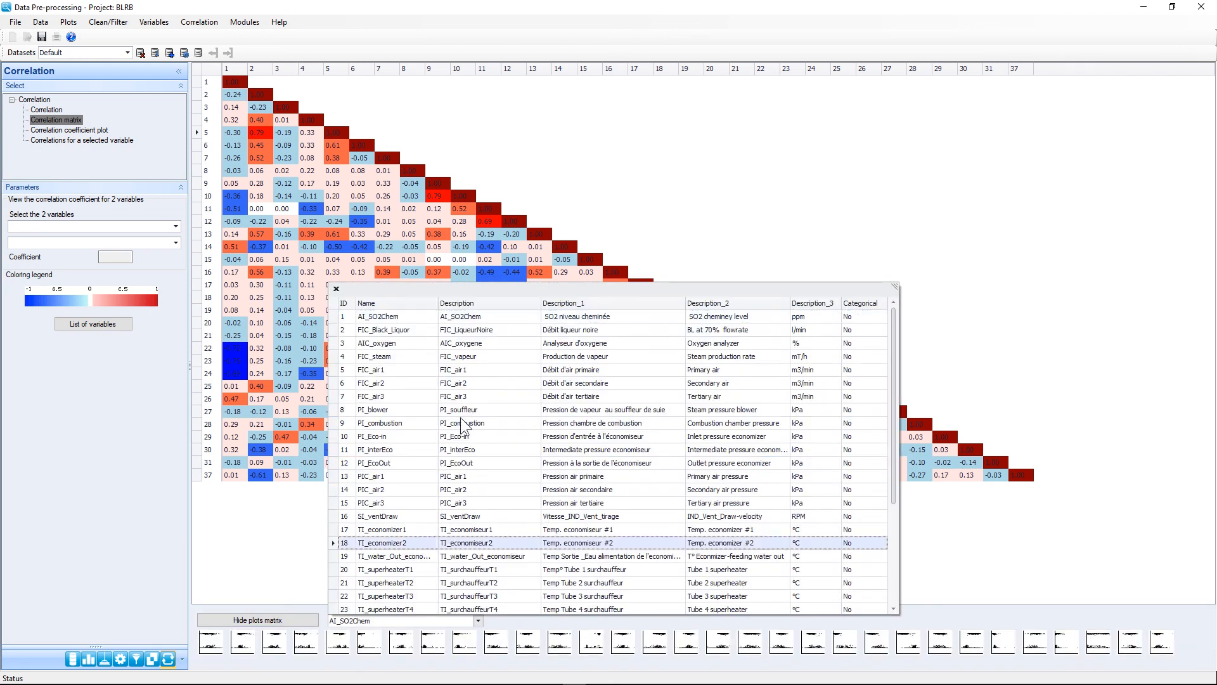
{"action": "left_click", "coordinate": [414, 329]}
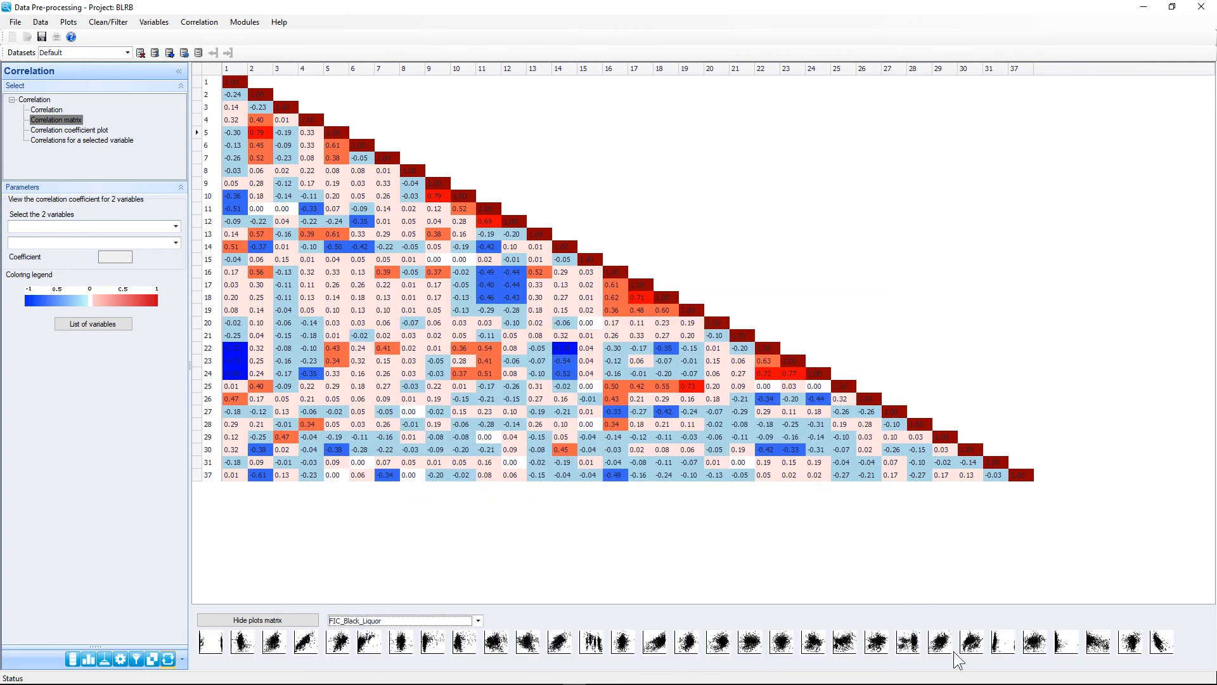
{"action": "left_click", "coordinate": [309, 642]}
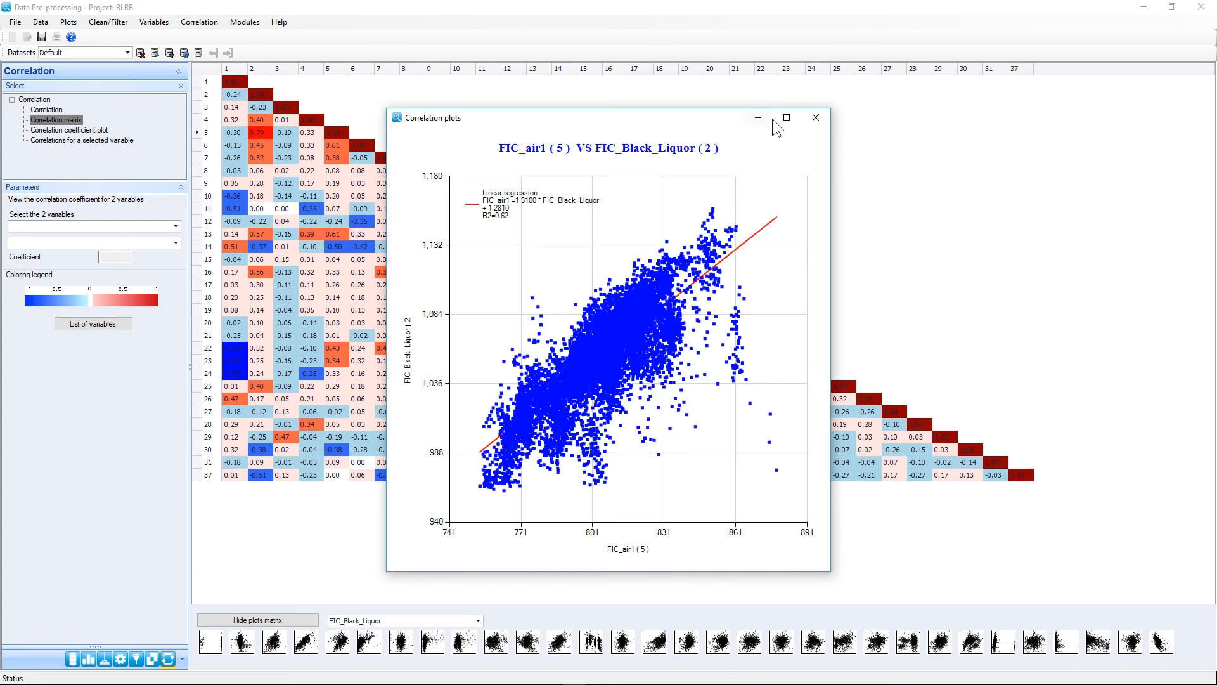
{"action": "left_click", "coordinate": [816, 117]}
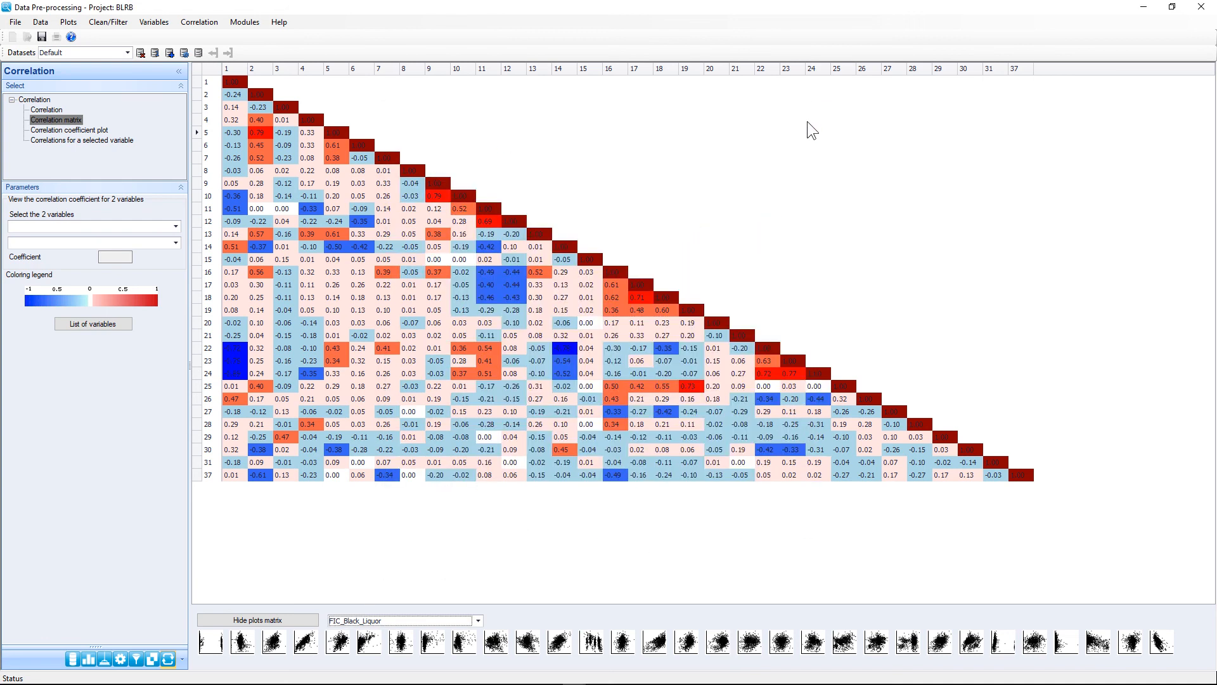
{"action": "left_click", "coordinate": [93, 138]}
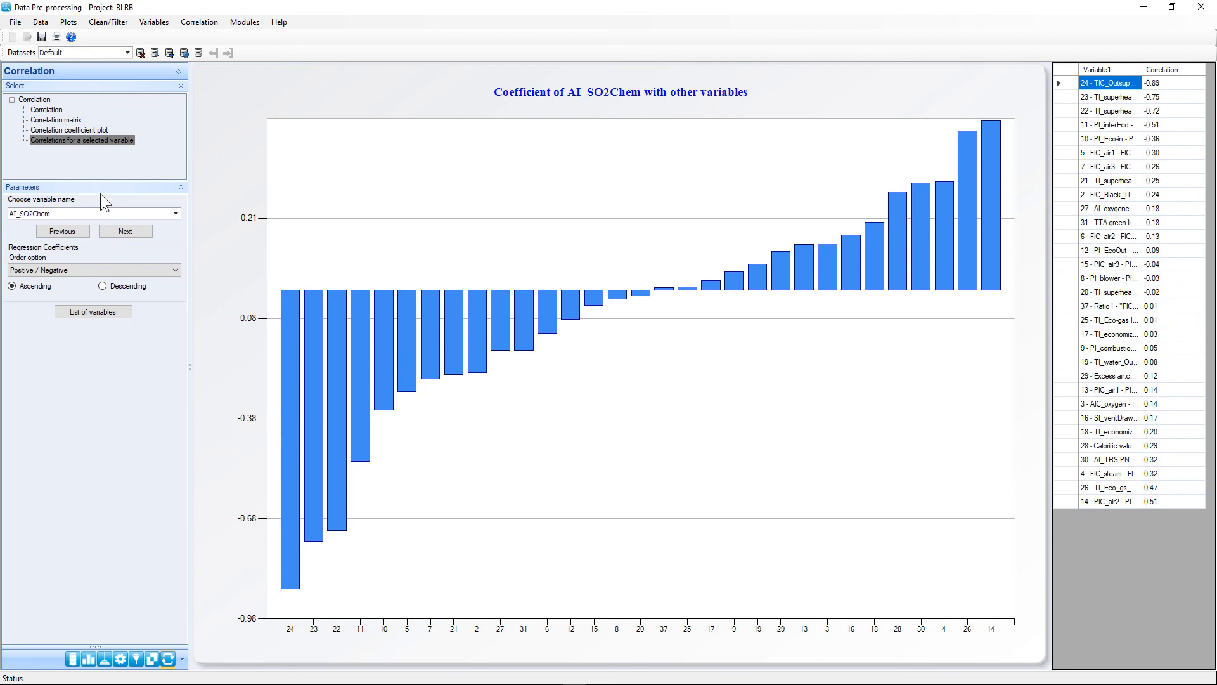
Step: Browse the Plots and Modules menus, then close the Data Pre-processing window
{"action": "left_click", "coordinate": [69, 22]}
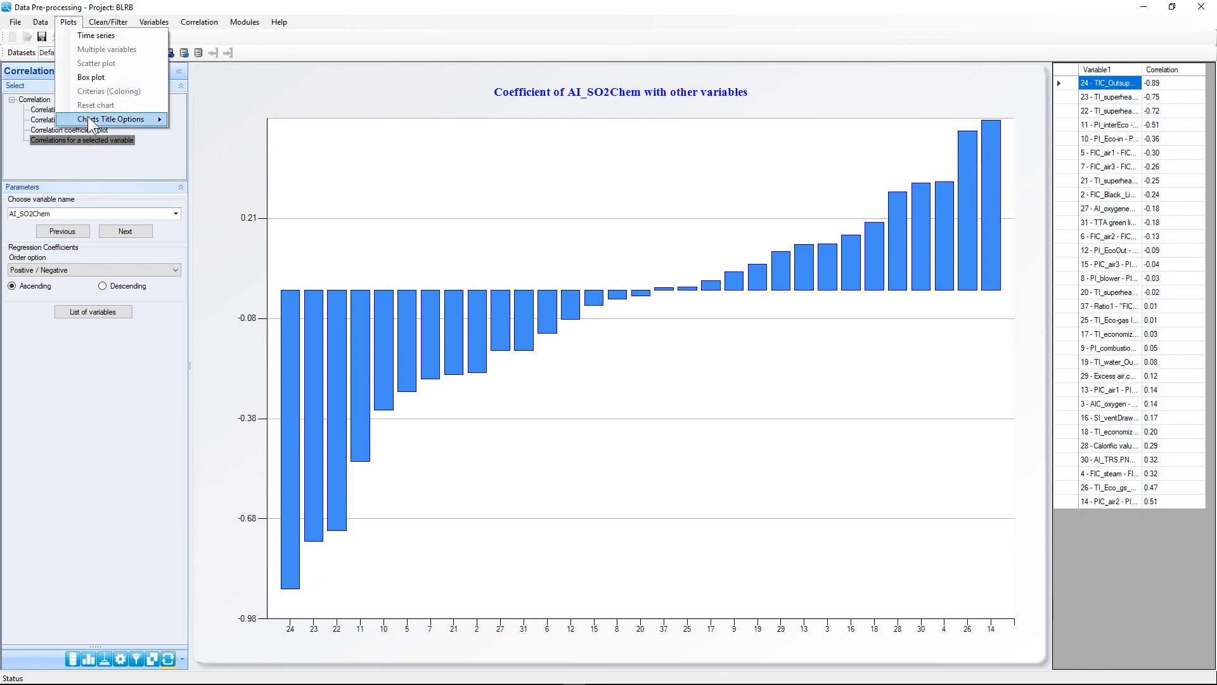
{"action": "left_click", "coordinate": [114, 24]}
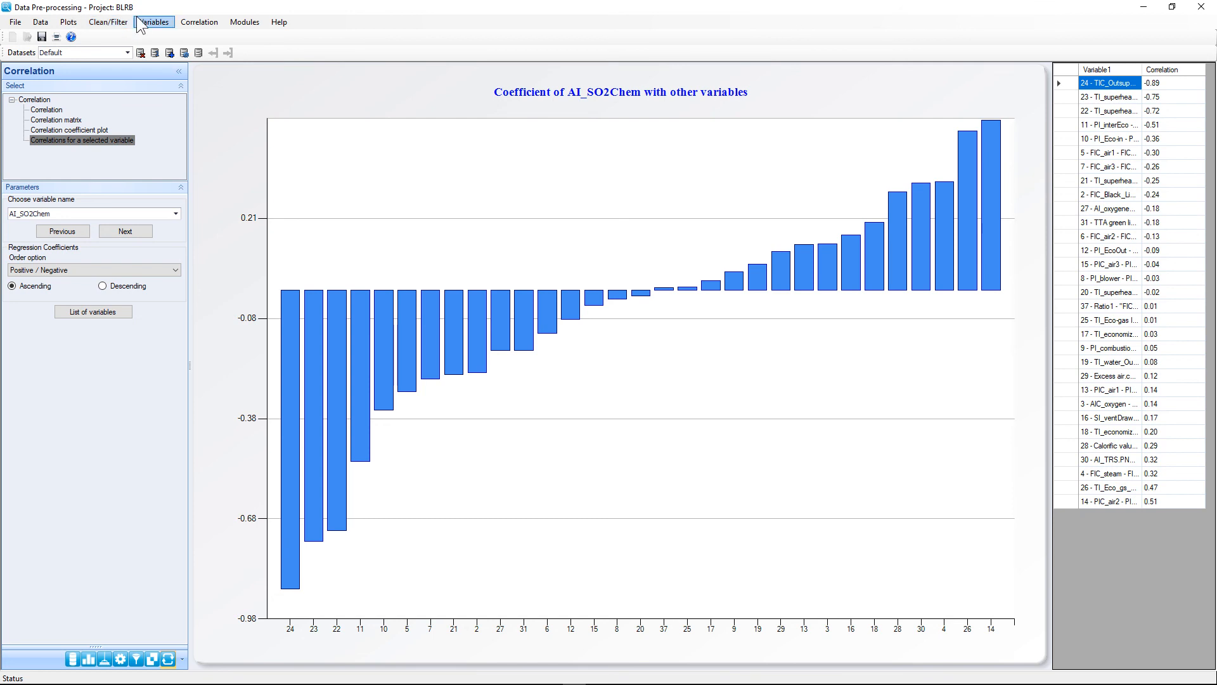
{"action": "left_click", "coordinate": [243, 22]}
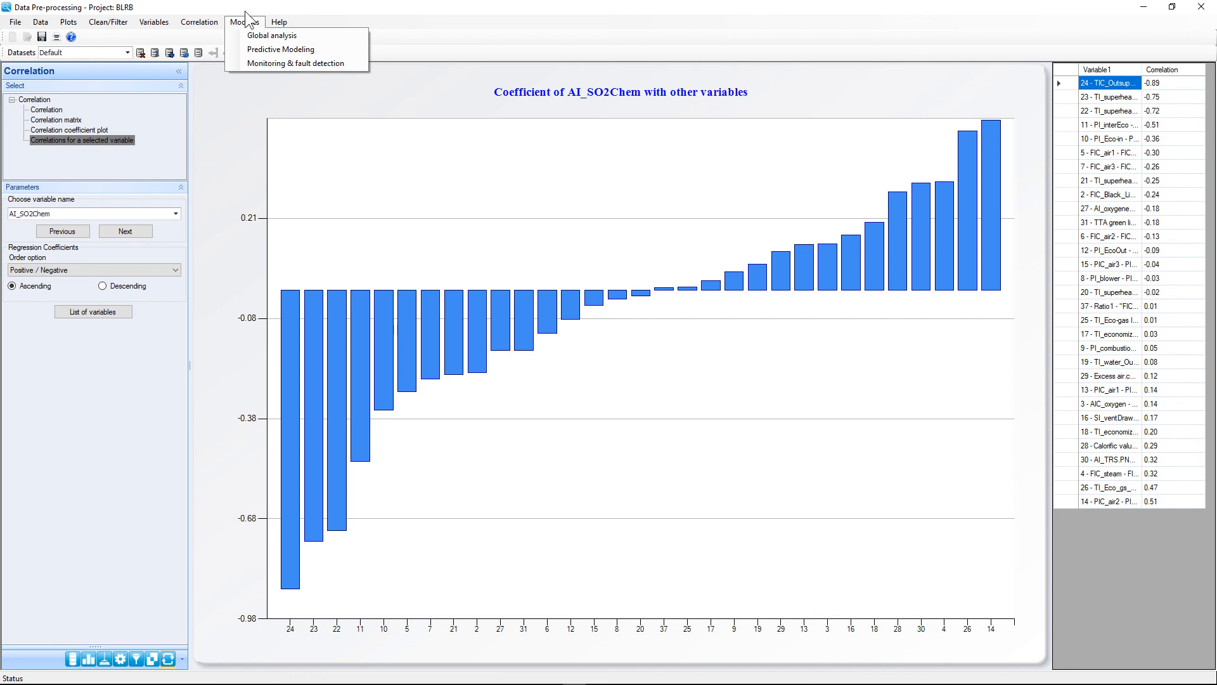
{"action": "left_click", "coordinate": [759, 34]}
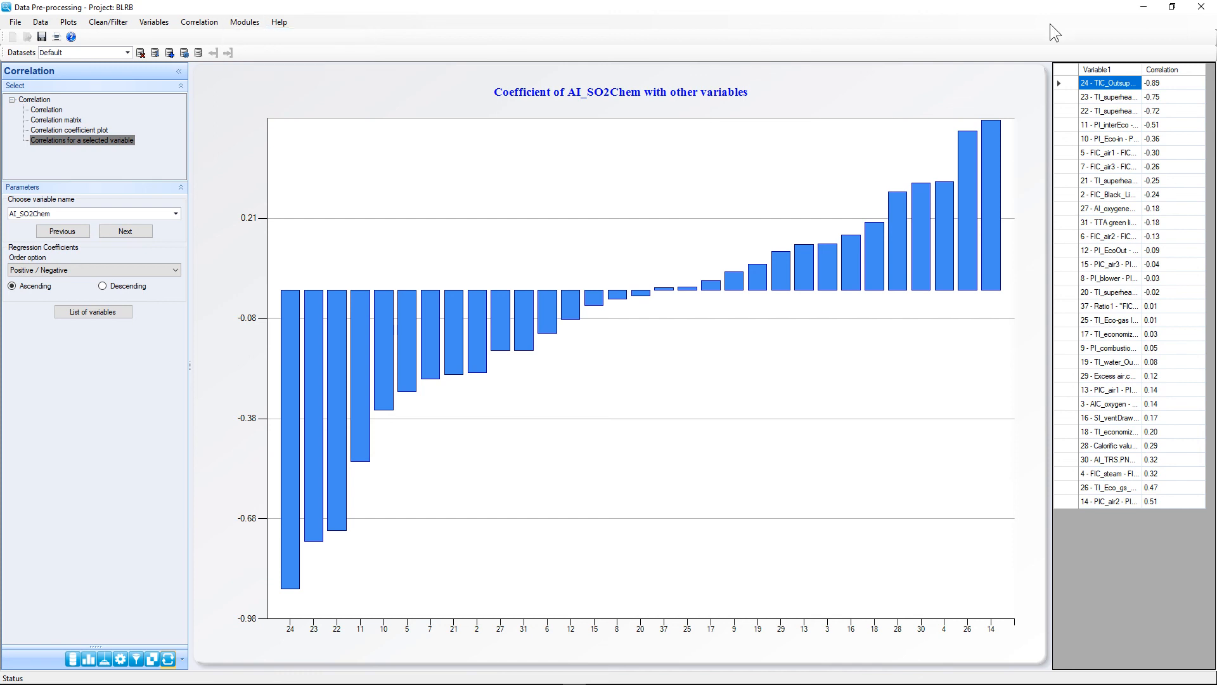
{"action": "left_click", "coordinate": [1202, 9]}
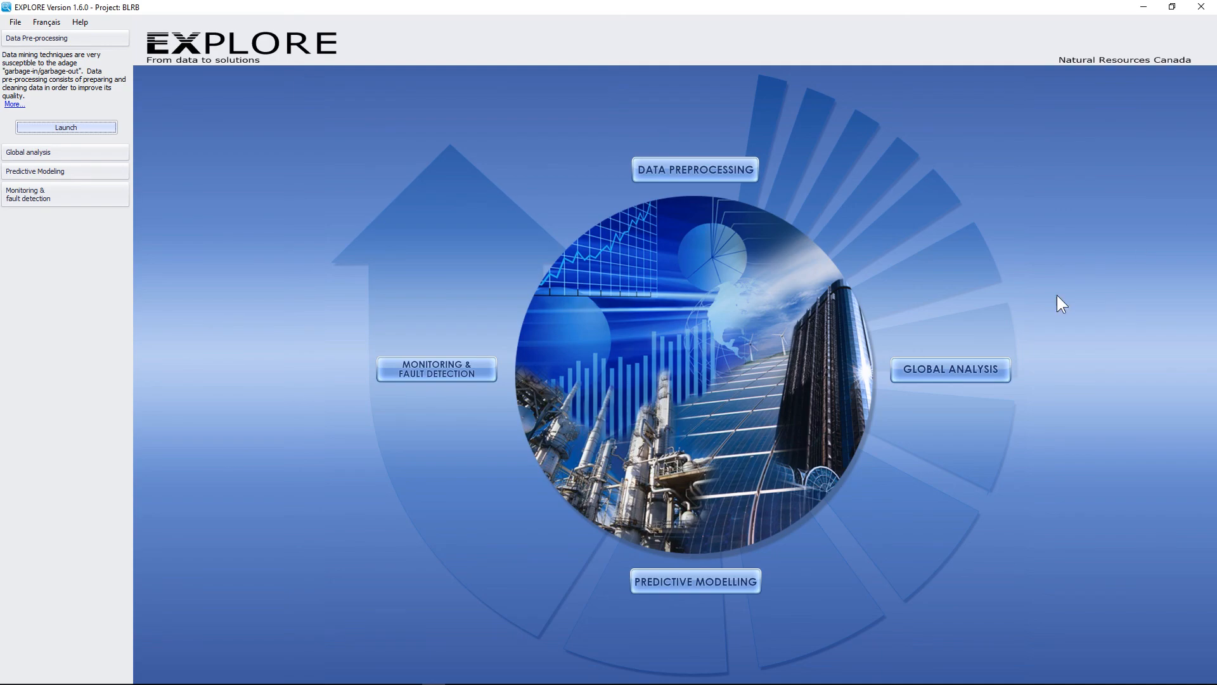